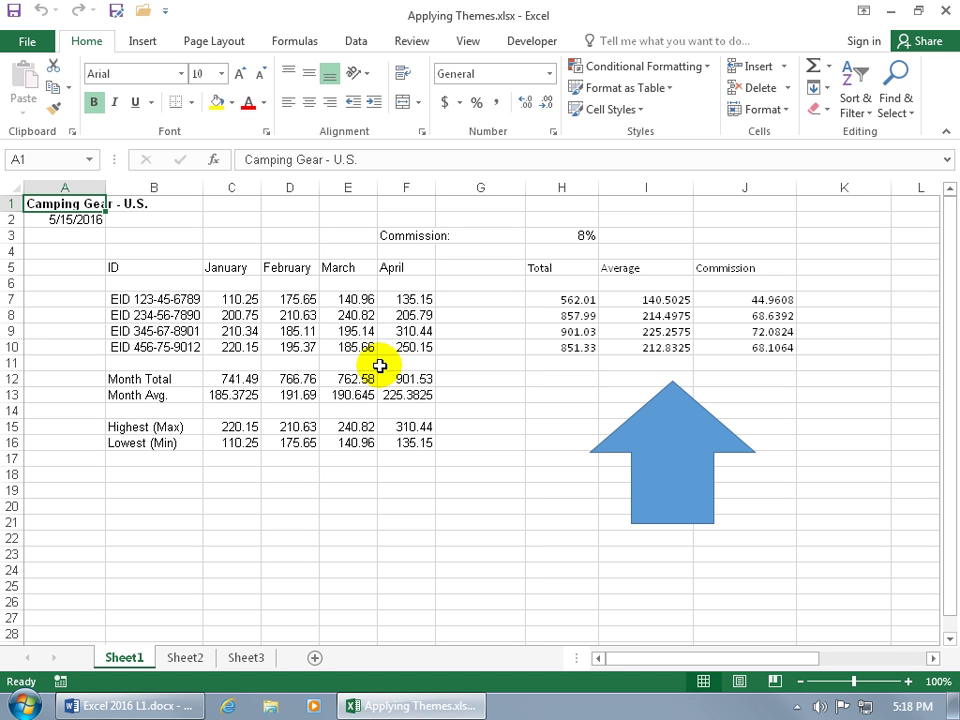
Step: Select the month headings C5:F5 and the monthly figures C7:F10, then show Page Layout options
left_click_drag(240, 267, 388, 268)
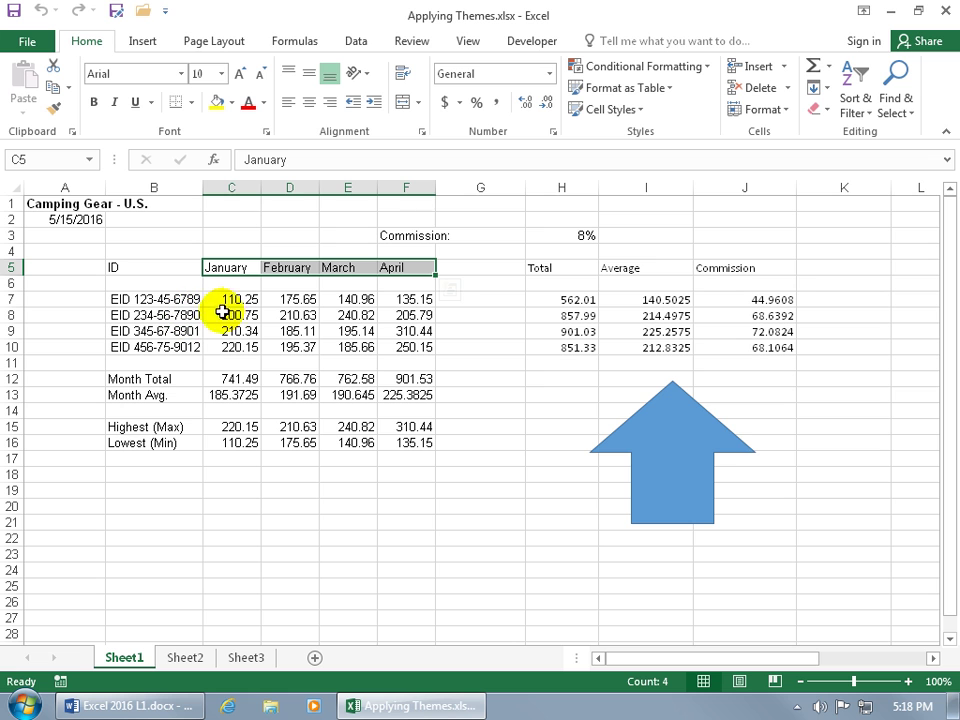
left_click_drag(236, 299, 398, 357)
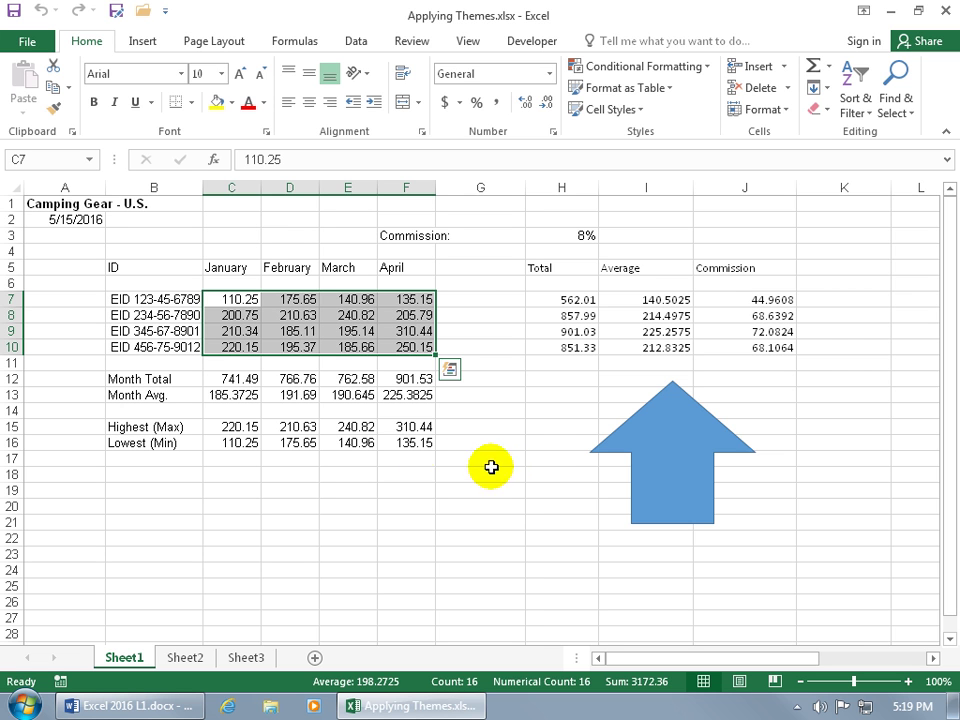
left_click(234, 44)
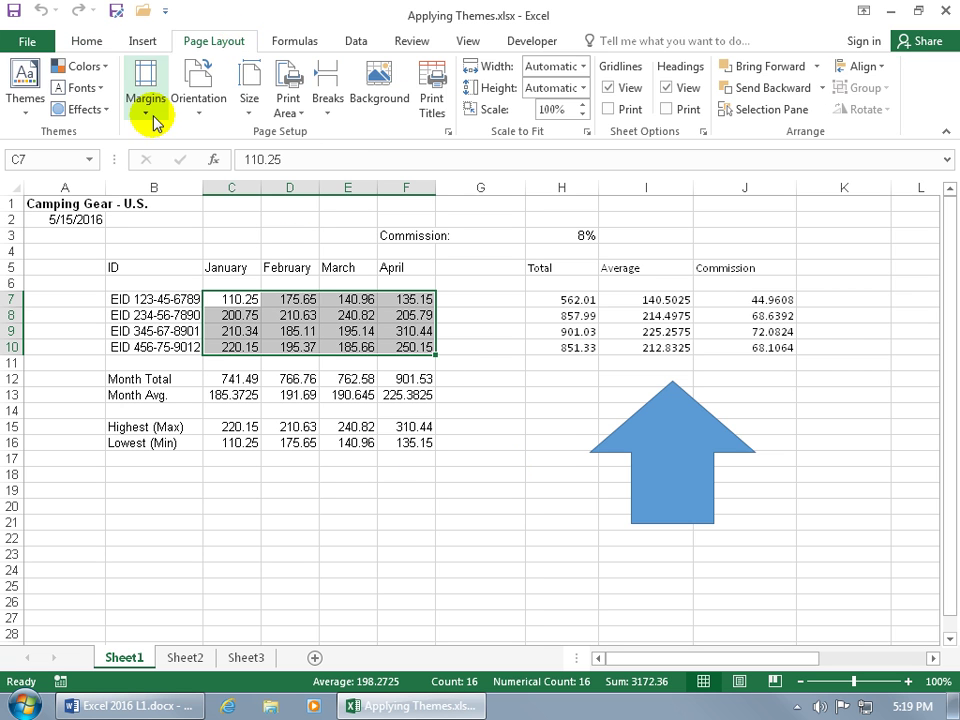
left_click(25, 100)
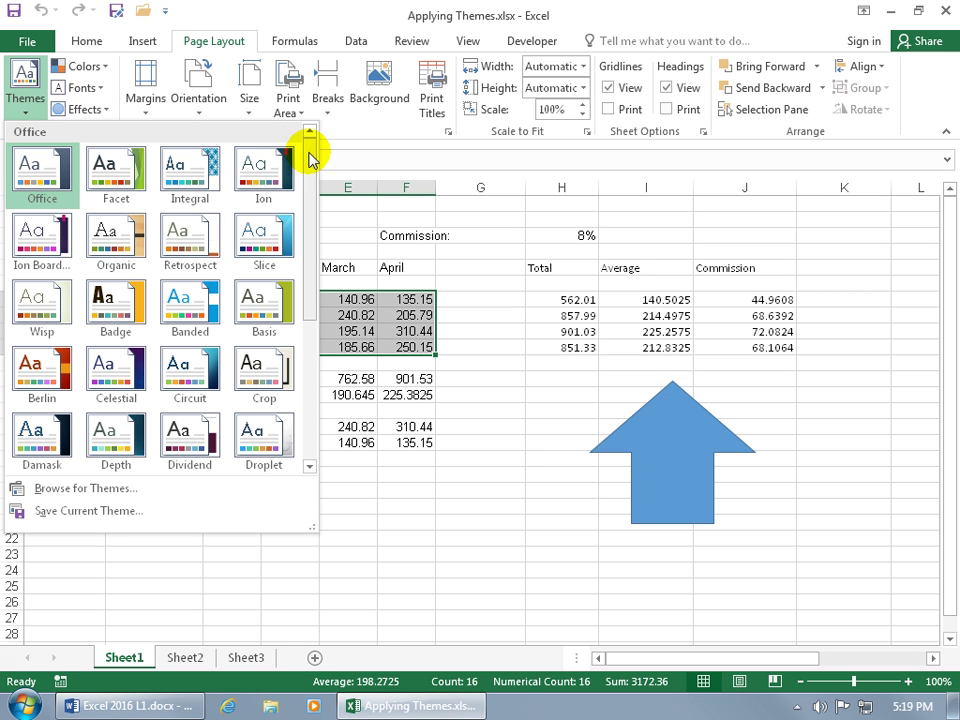
mouse_move(311, 154)
left_mouse_down()
mouse_move(315, 285)
mouse_move(313, 155)
left_mouse_up()
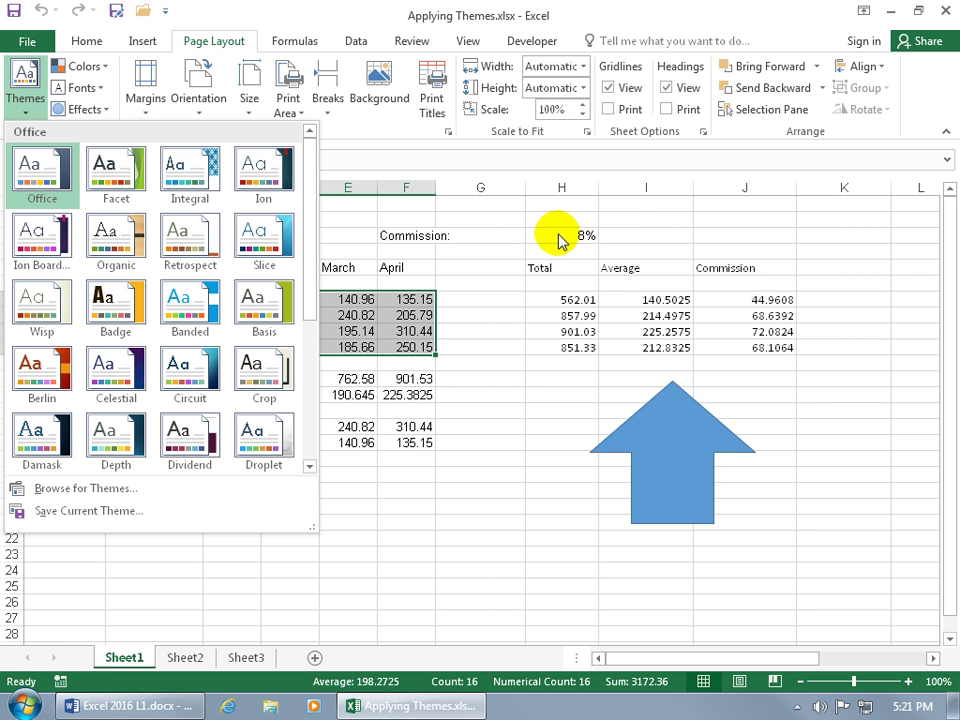
Step: Dismiss the themes gallery and change the Total heading in H5 to the Arial font
left_click(532, 303)
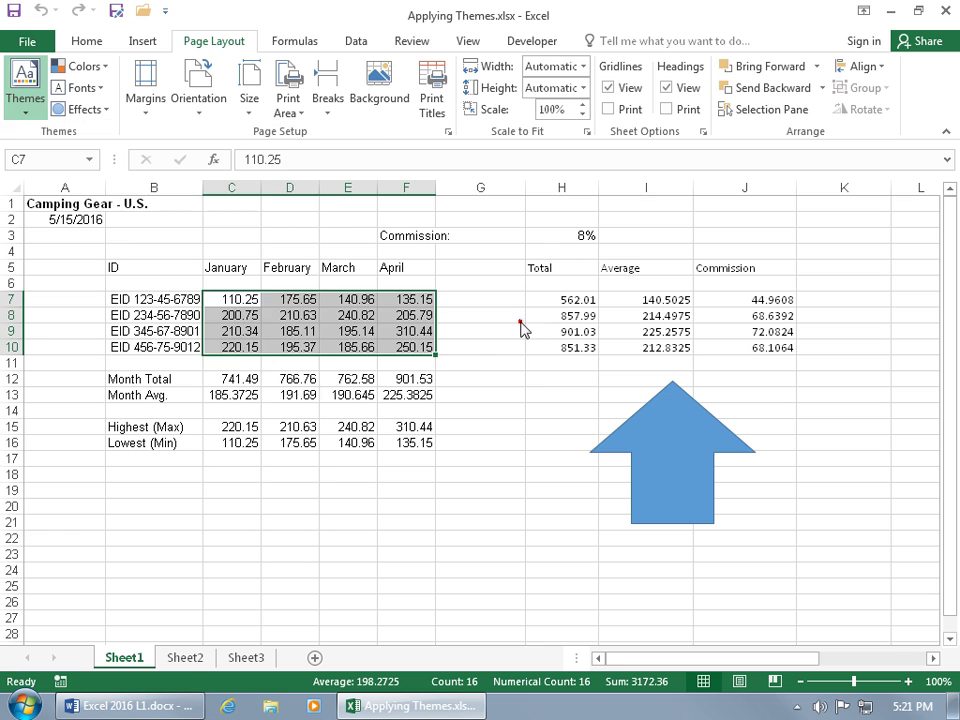
left_click(497, 332)
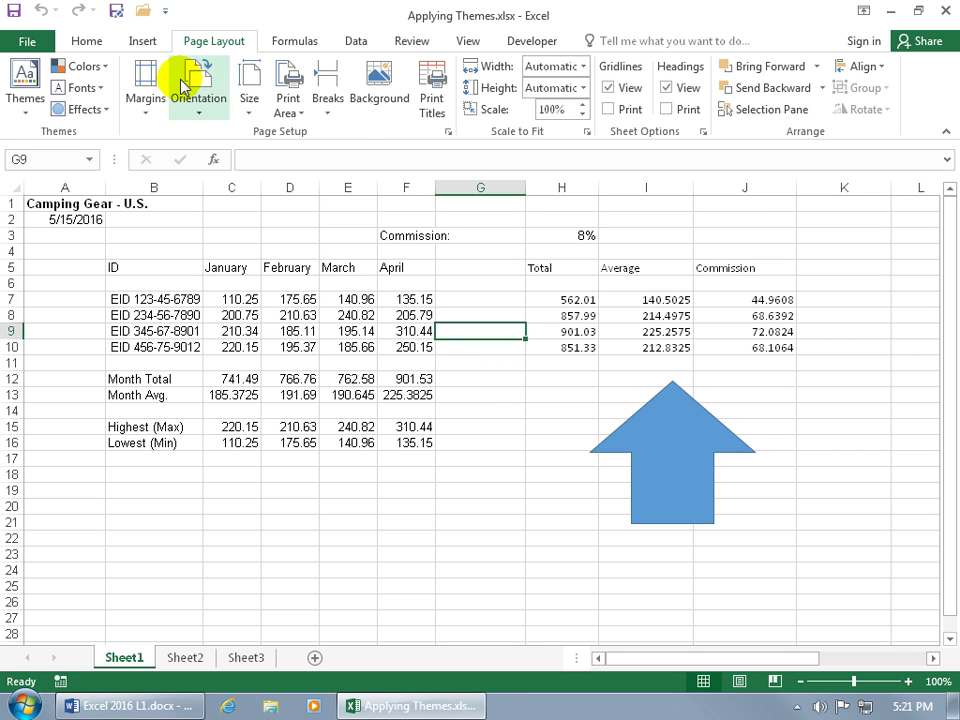
left_click(87, 42)
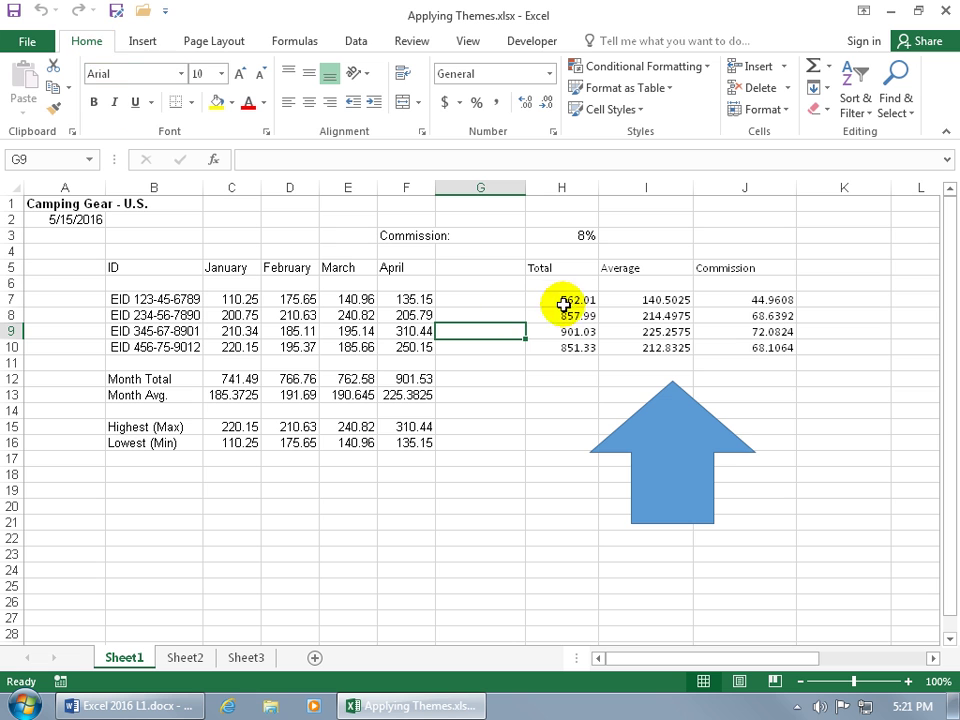
left_click(555, 268)
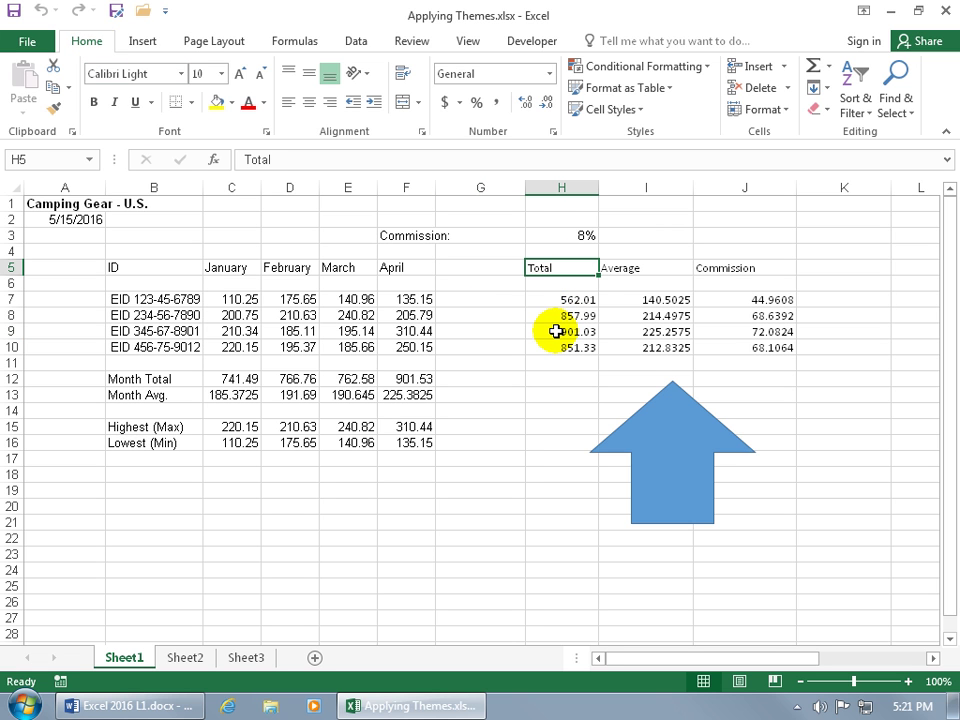
left_click(181, 74)
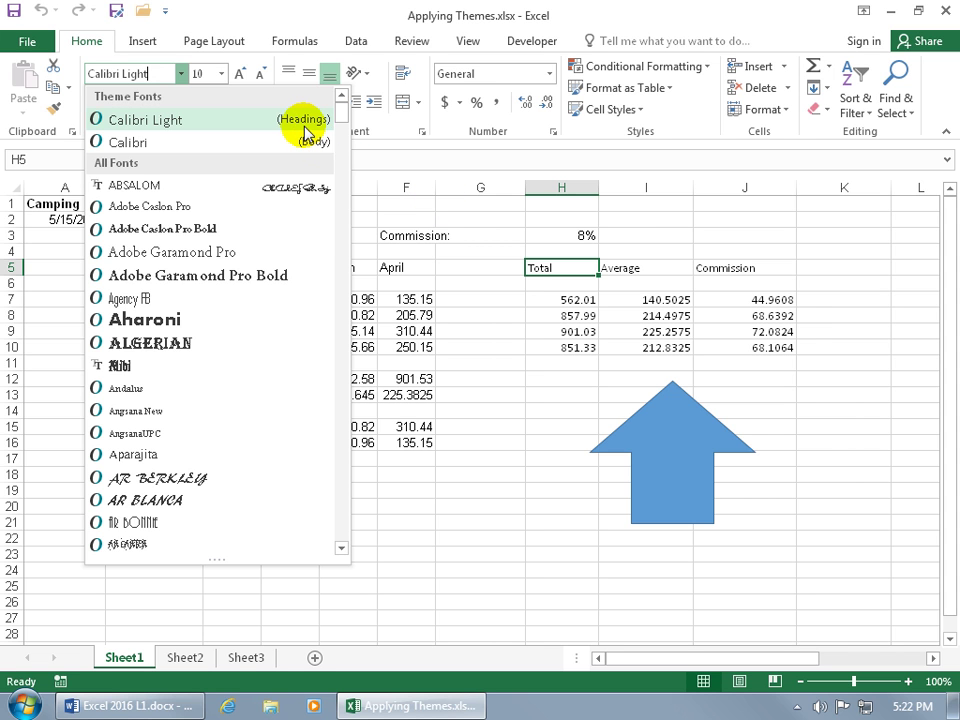
left_click(157, 72)
key("BackSpace")
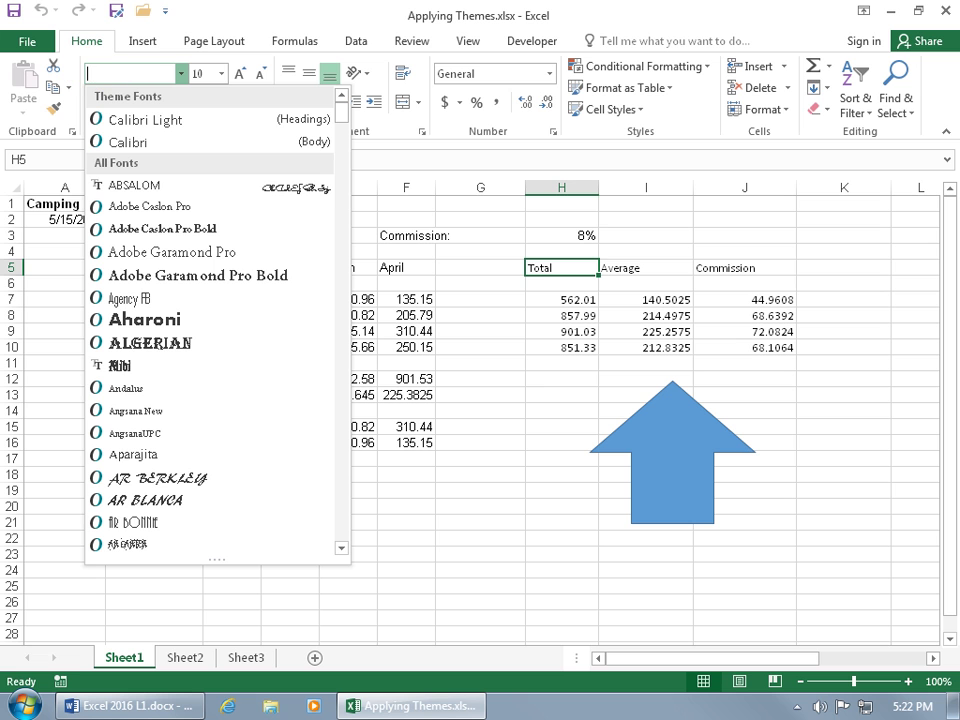
type("Arial")
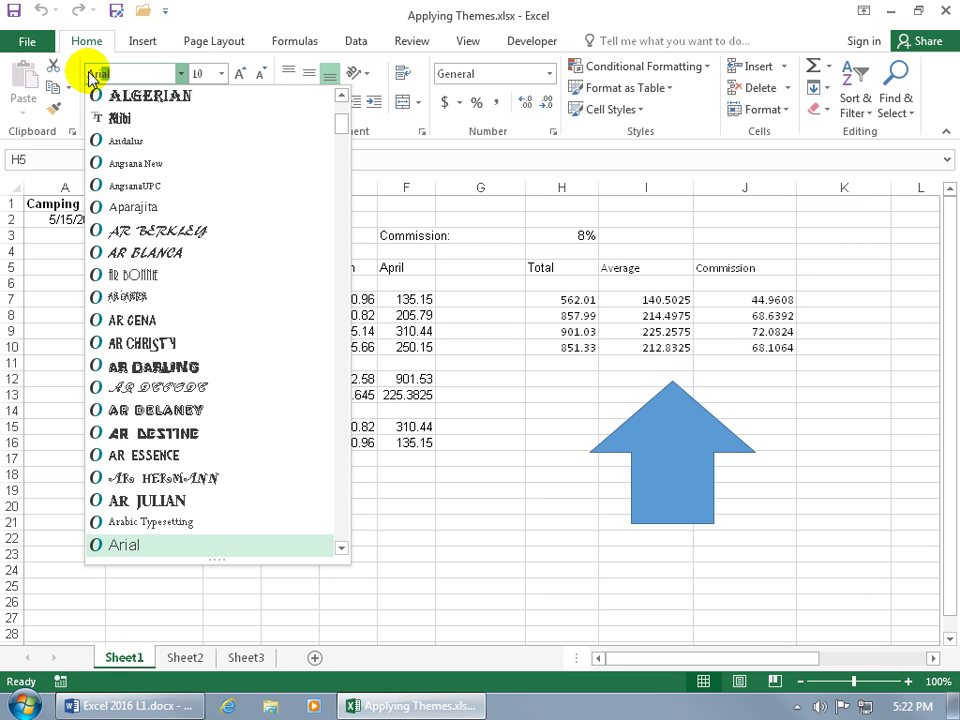
left_click(146, 544)
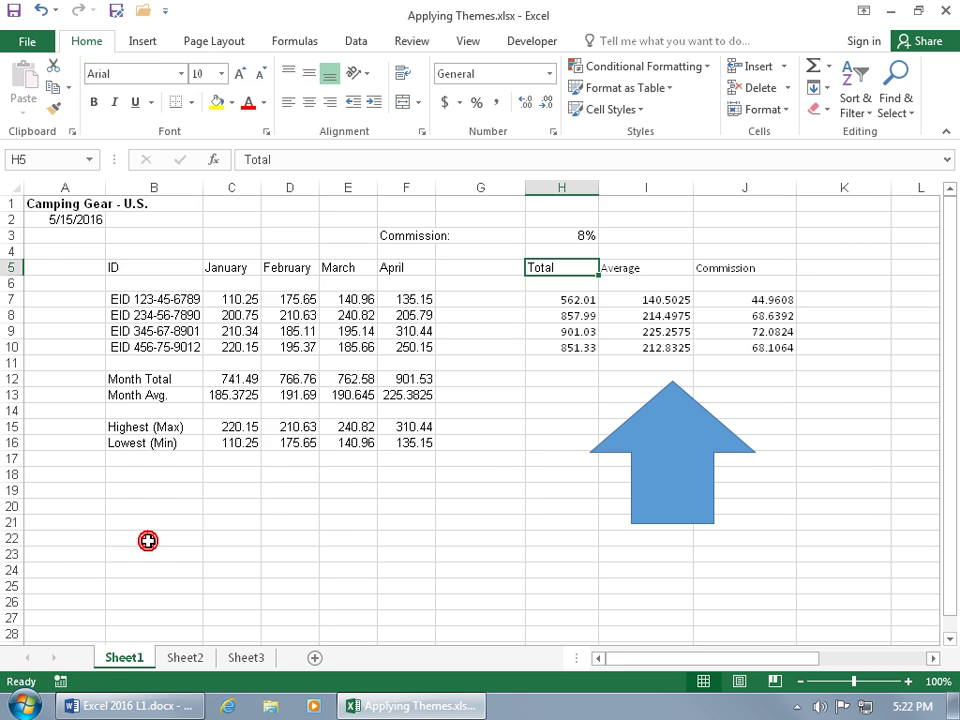
Step: Open the workbook Themes gallery on Page Layout, close it unchanged, and make G6 active
left_click(222, 45)
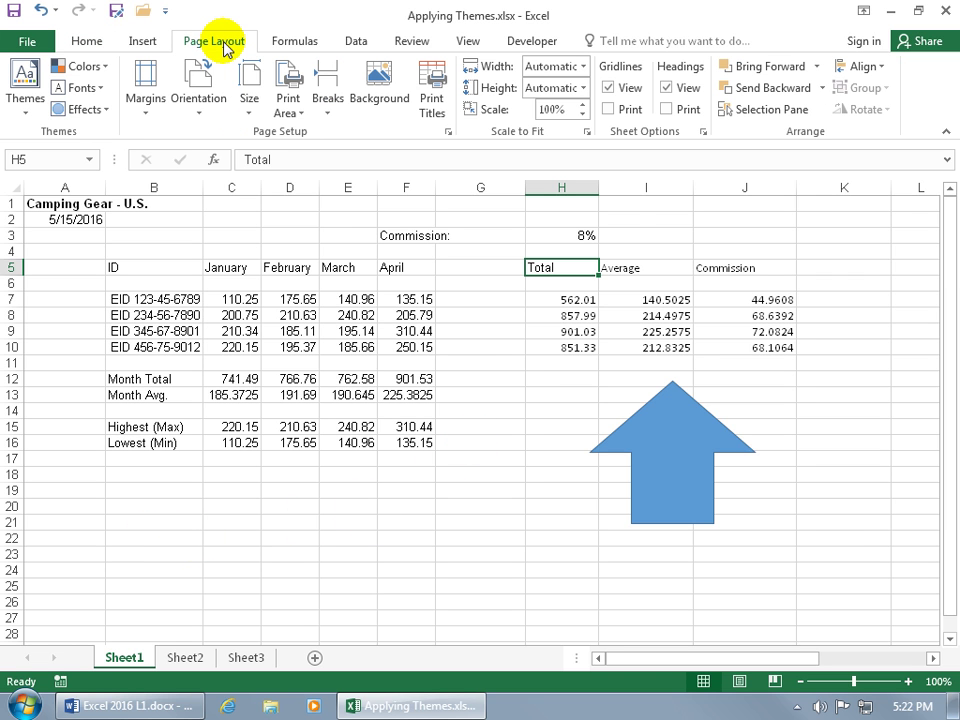
left_click(31, 104)
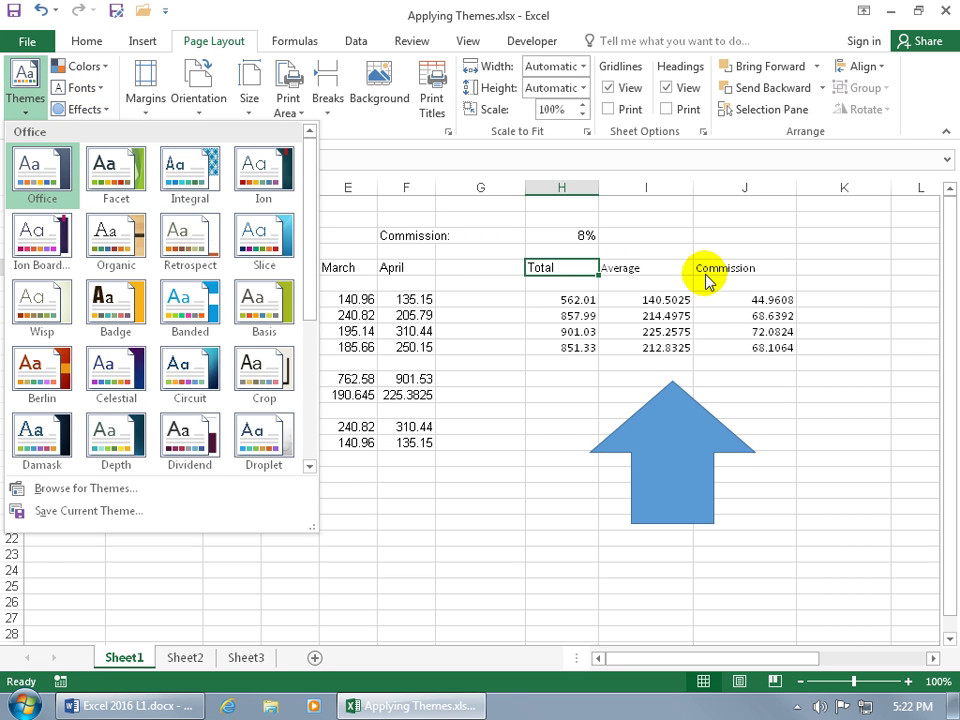
left_click(506, 287)
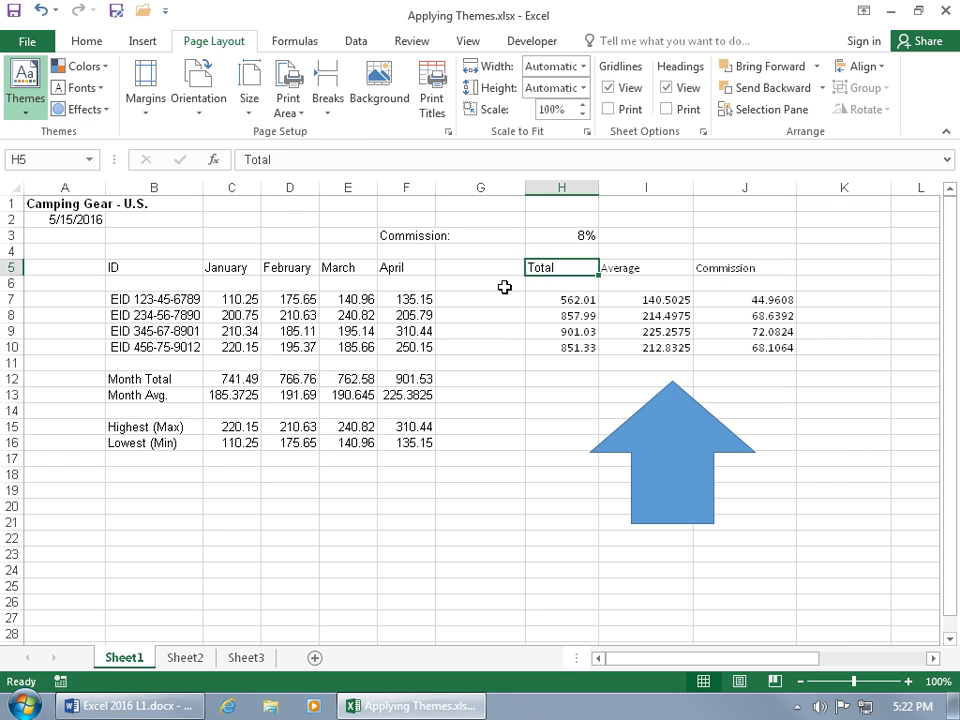
left_click(502, 287)
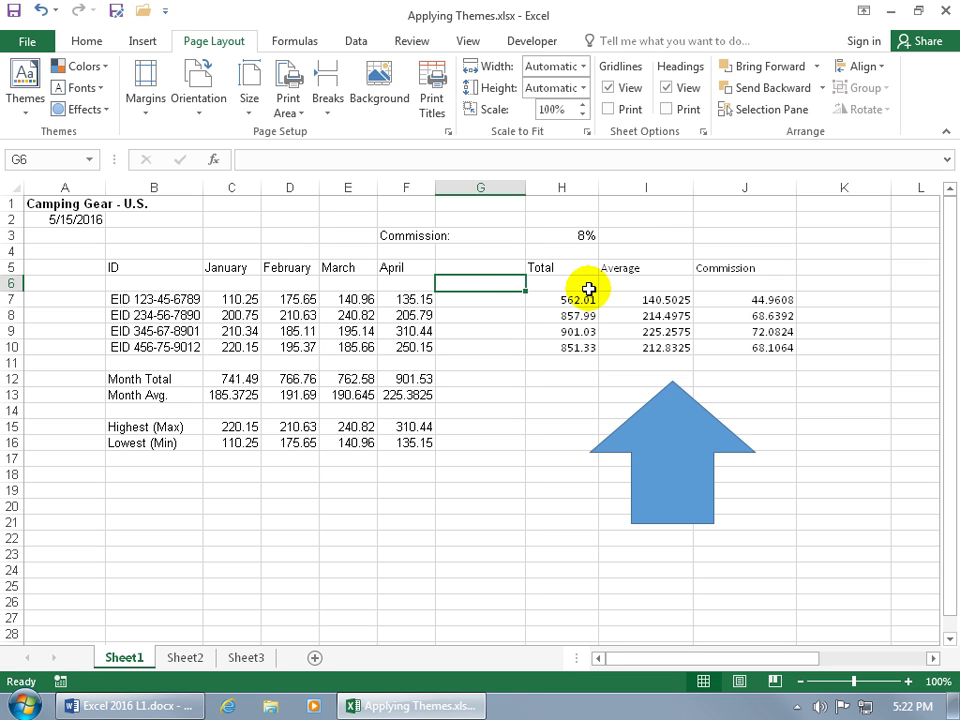
Step: Apply the Slice theme and check the fonts of the Average heading I5 and value I7
left_click(28, 92)
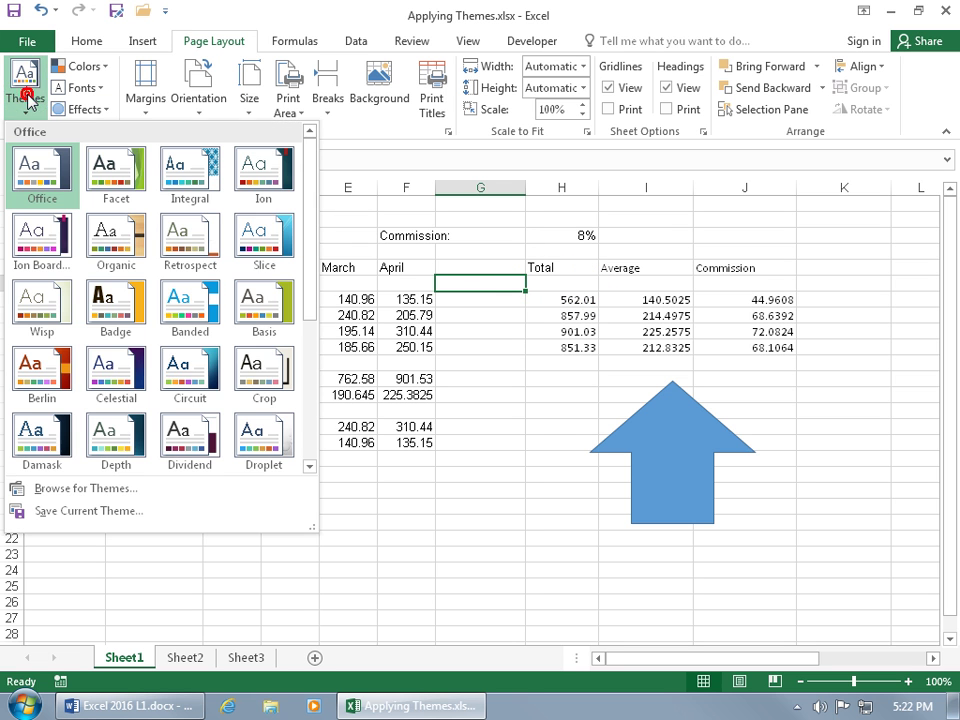
left_click(253, 243)
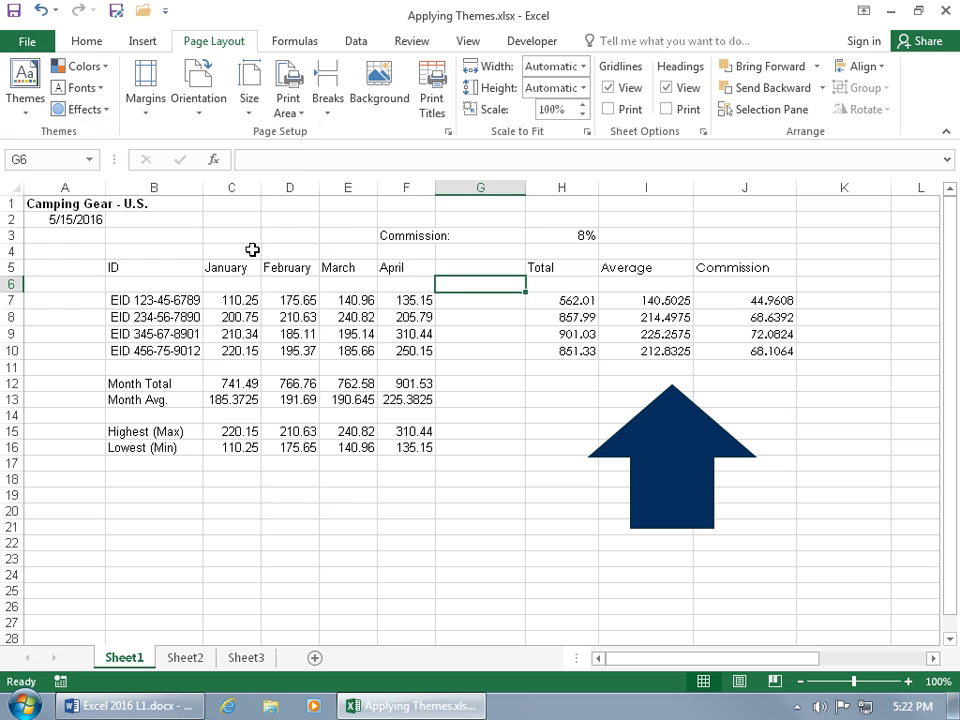
left_click(637, 268)
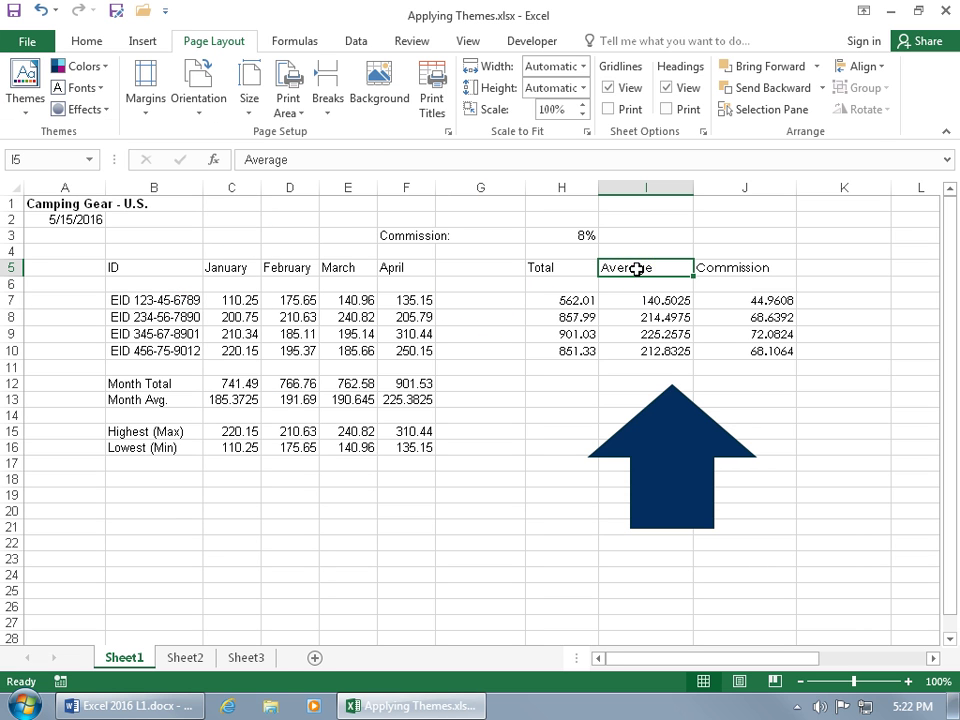
left_click(86, 42)
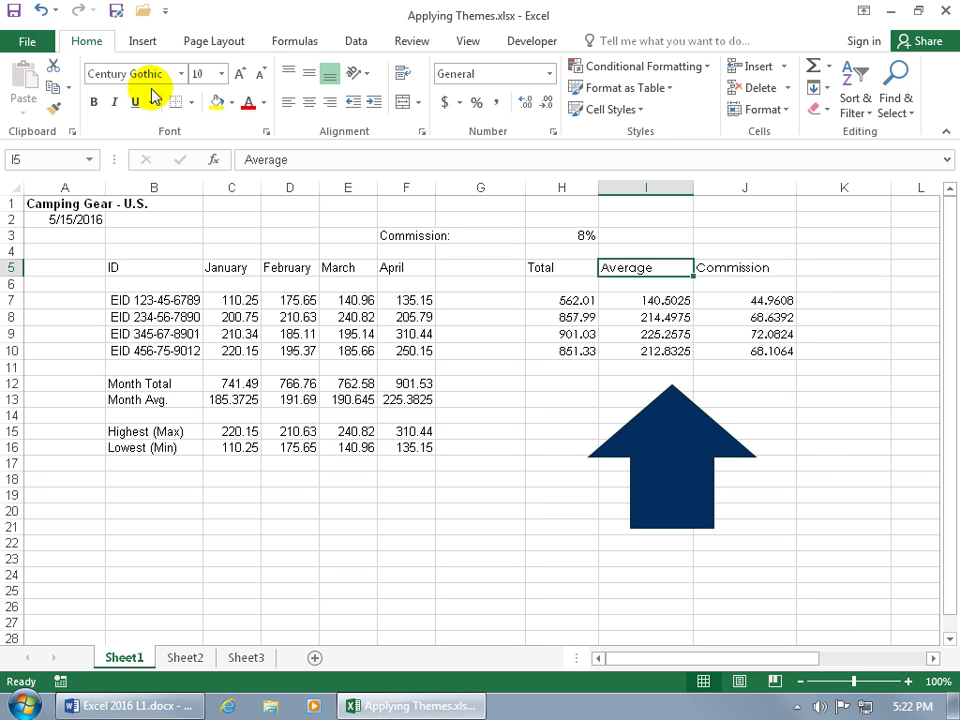
left_click(638, 300)
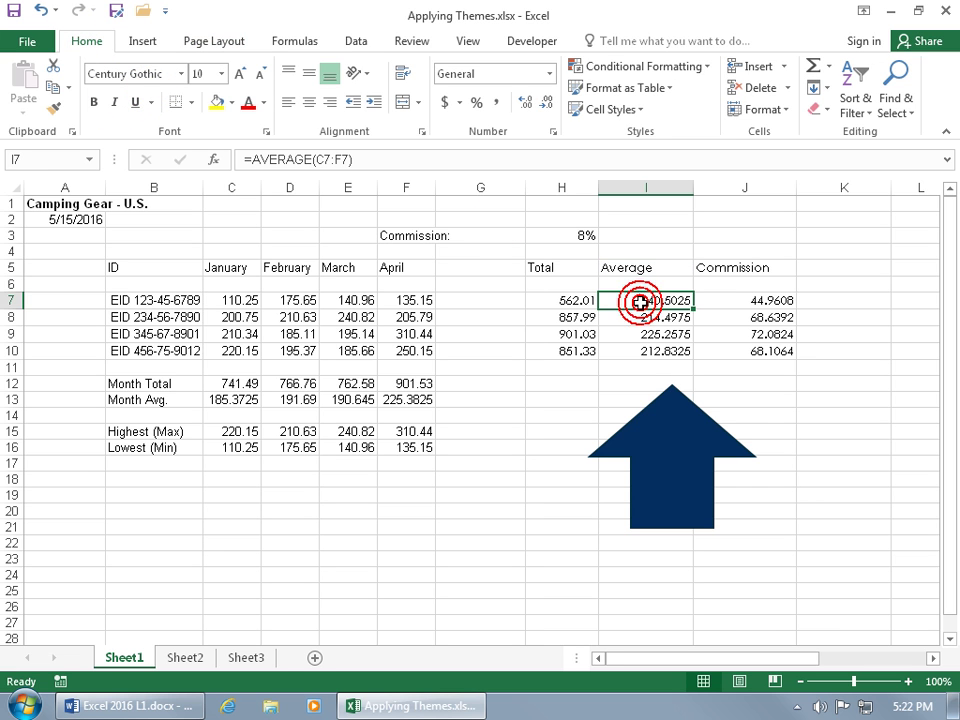
Step: Switch to the Celestial theme and recheck the fonts in I5 and I7
left_click(213, 42)
left_click(25, 88)
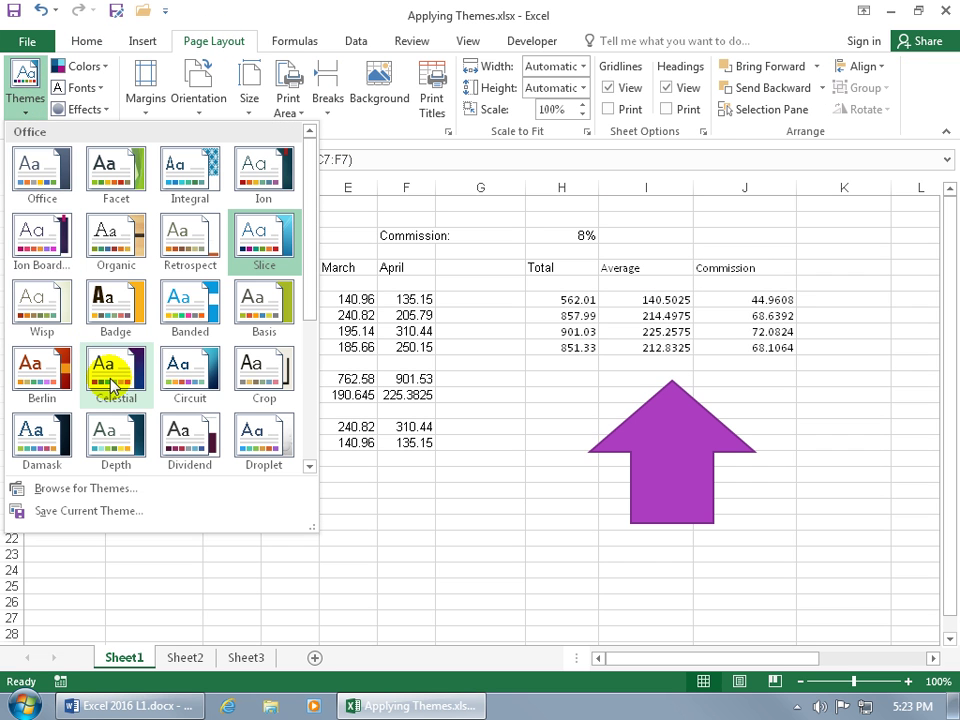
left_click(105, 368)
left_click(634, 267)
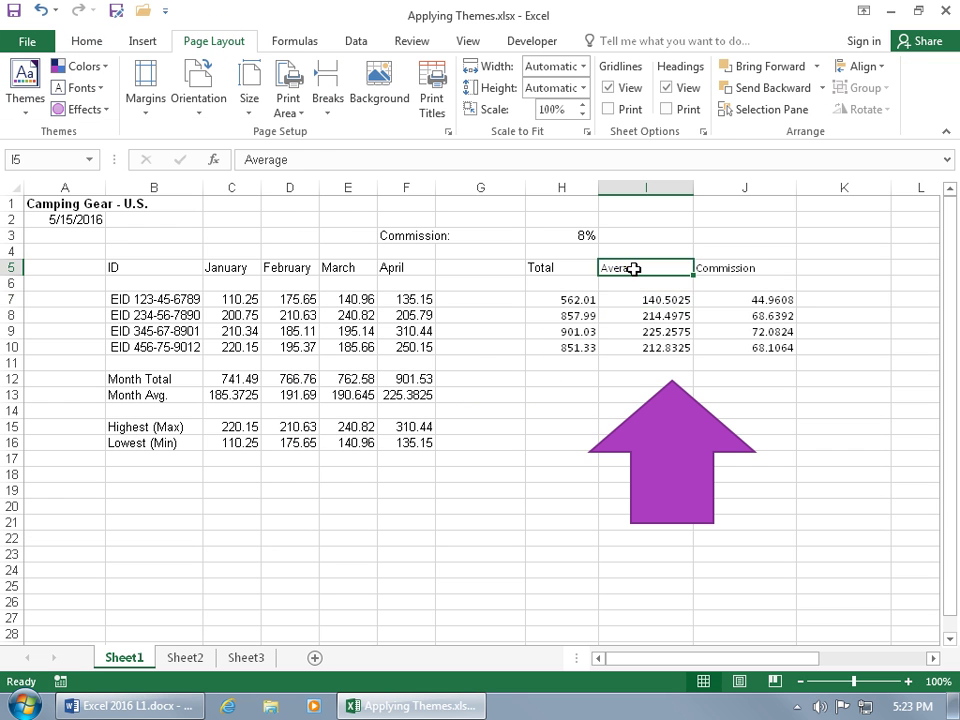
left_click(86, 41)
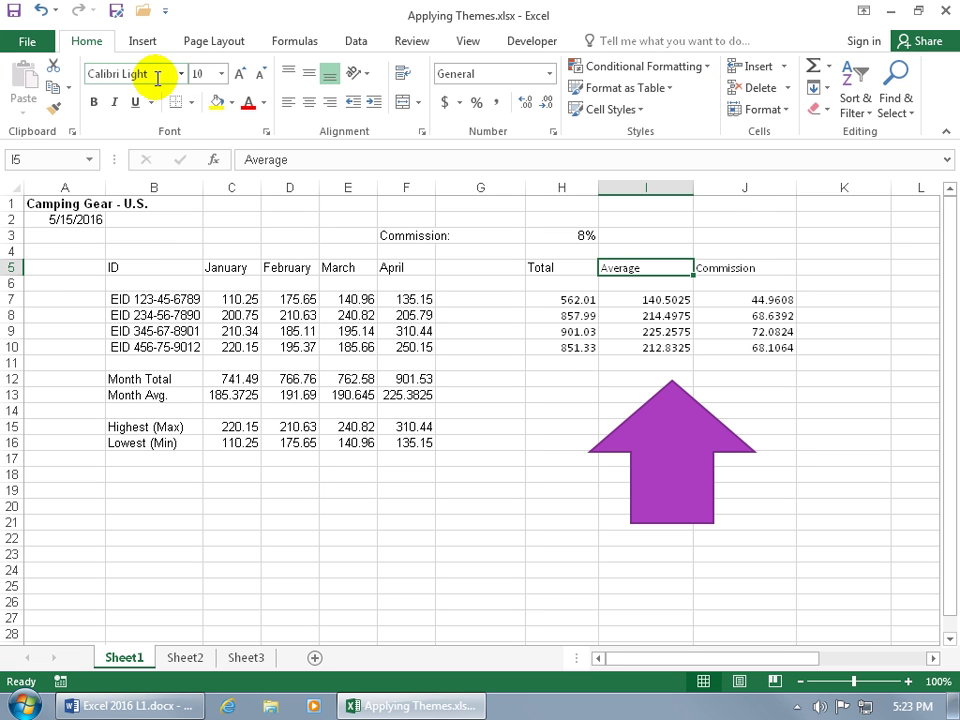
left_click(649, 300)
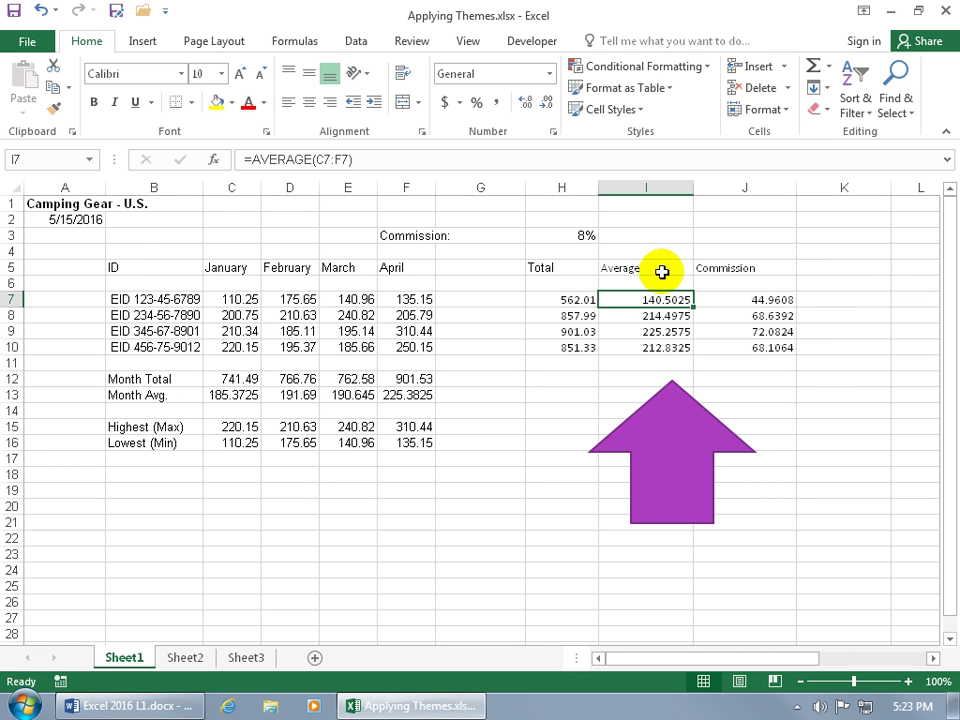
left_click(224, 40)
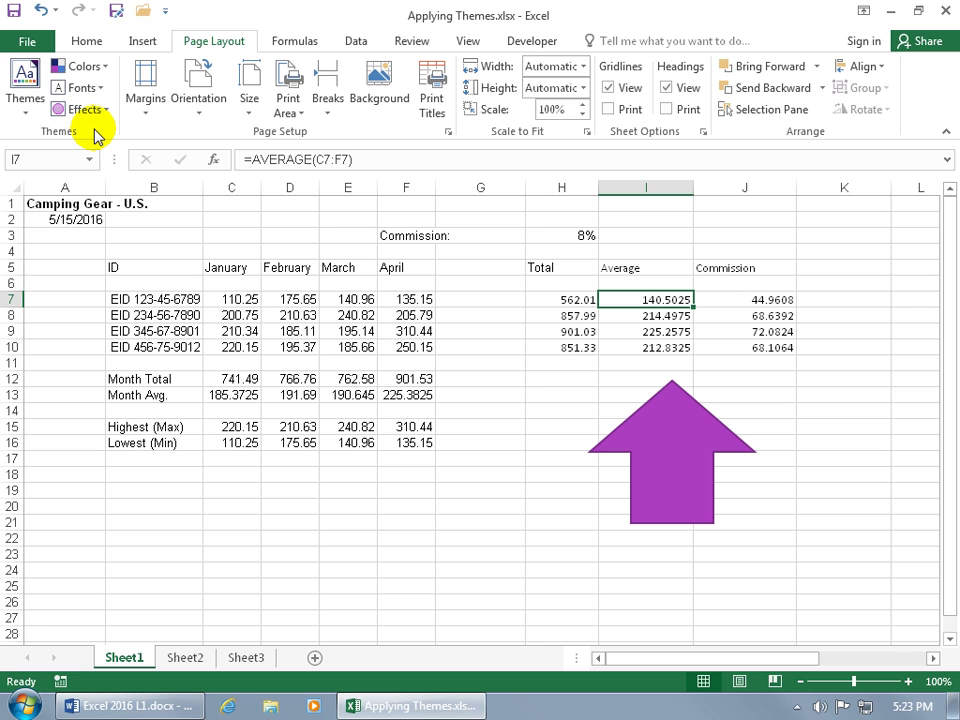
left_click(102, 90)
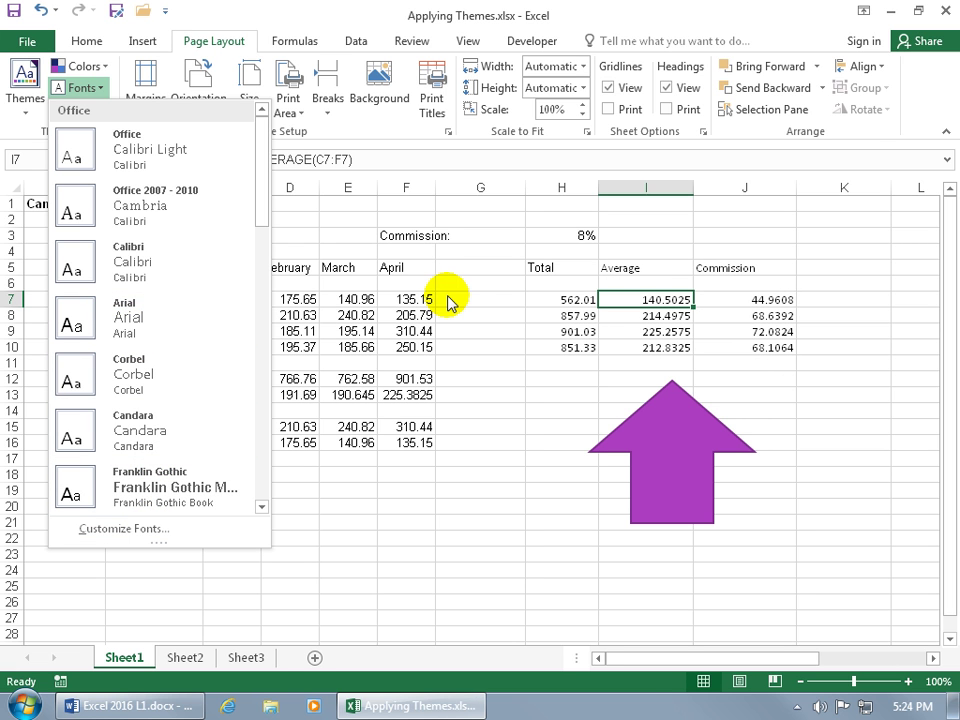
left_click(396, 292)
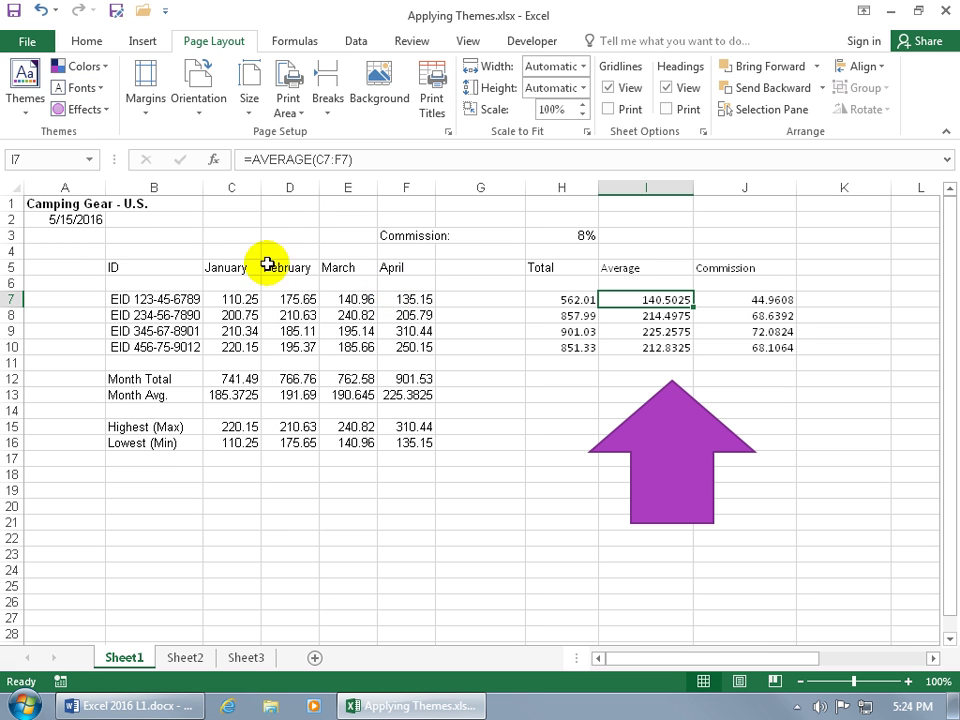
left_click(102, 68)
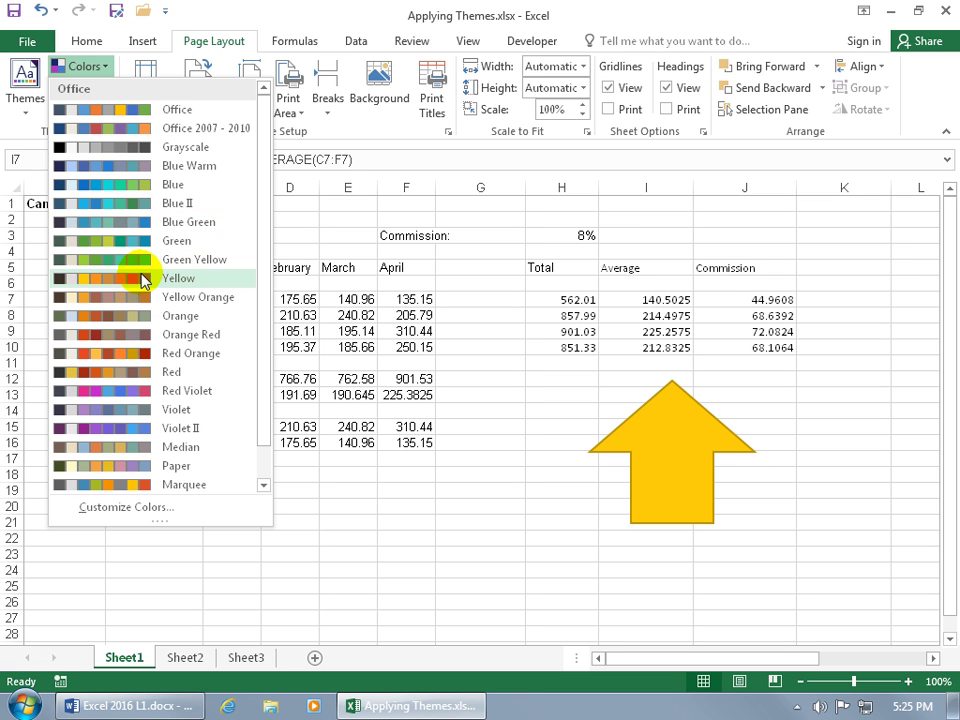
left_click(30, 127)
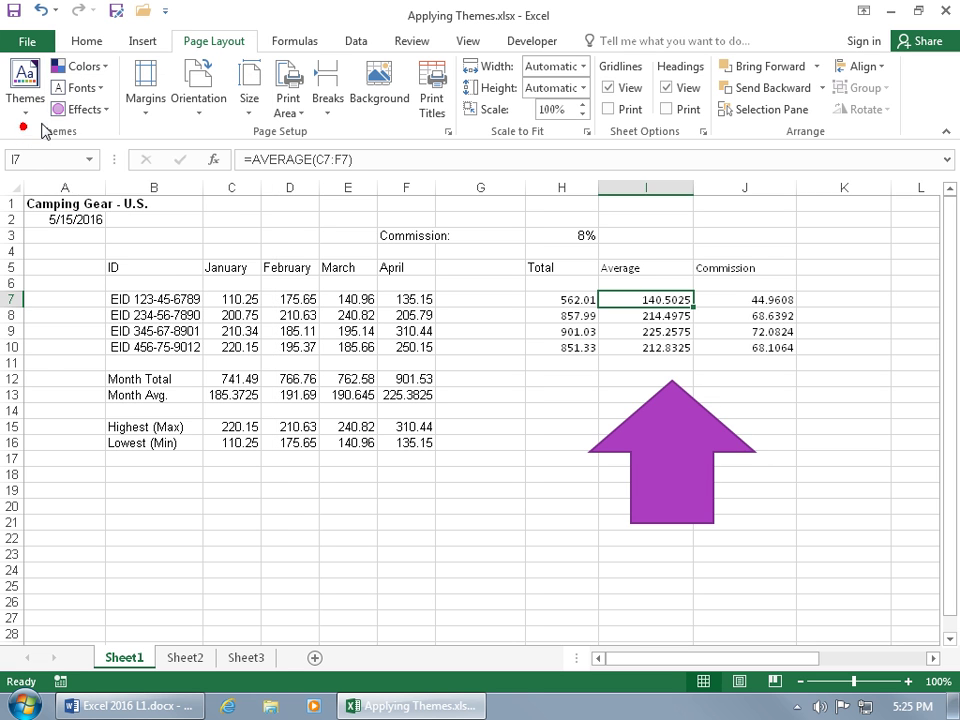
left_click(82, 111)
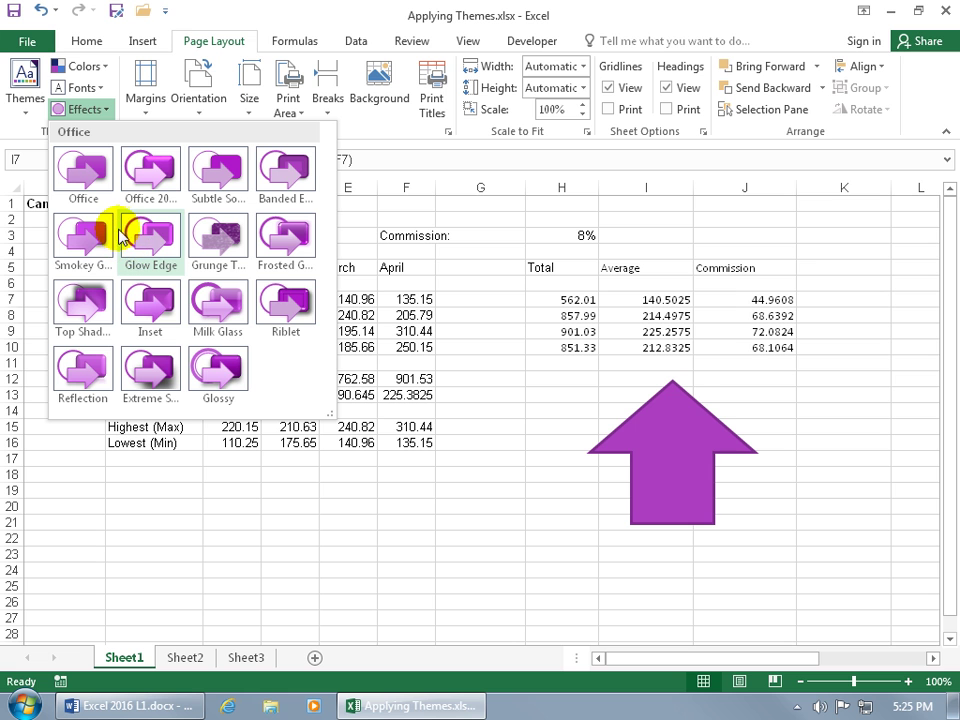
left_click(24, 110)
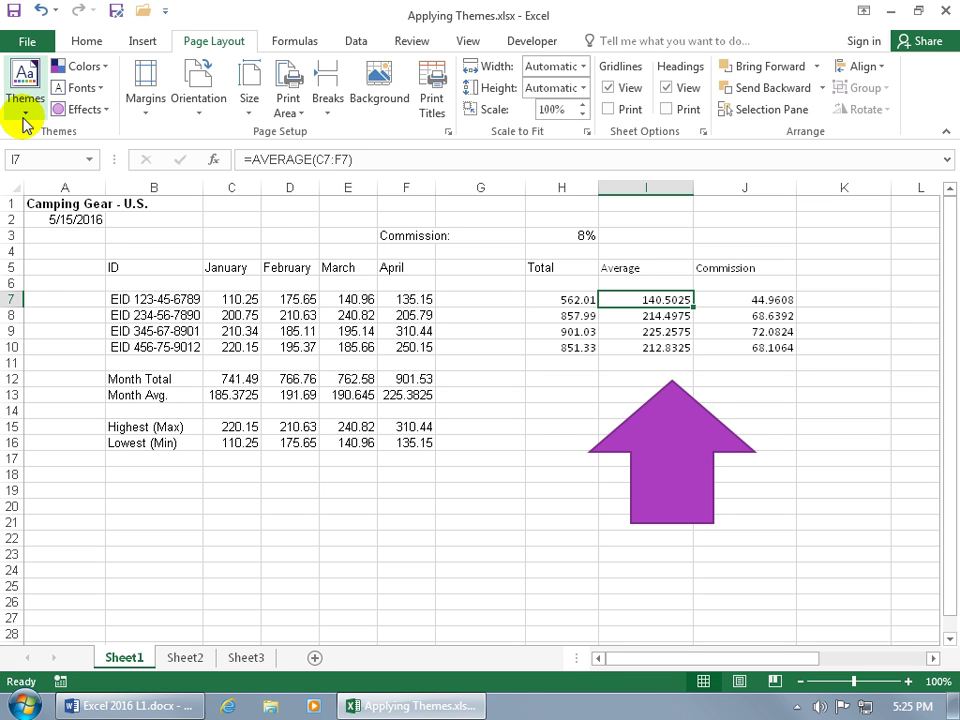
left_click(24, 118)
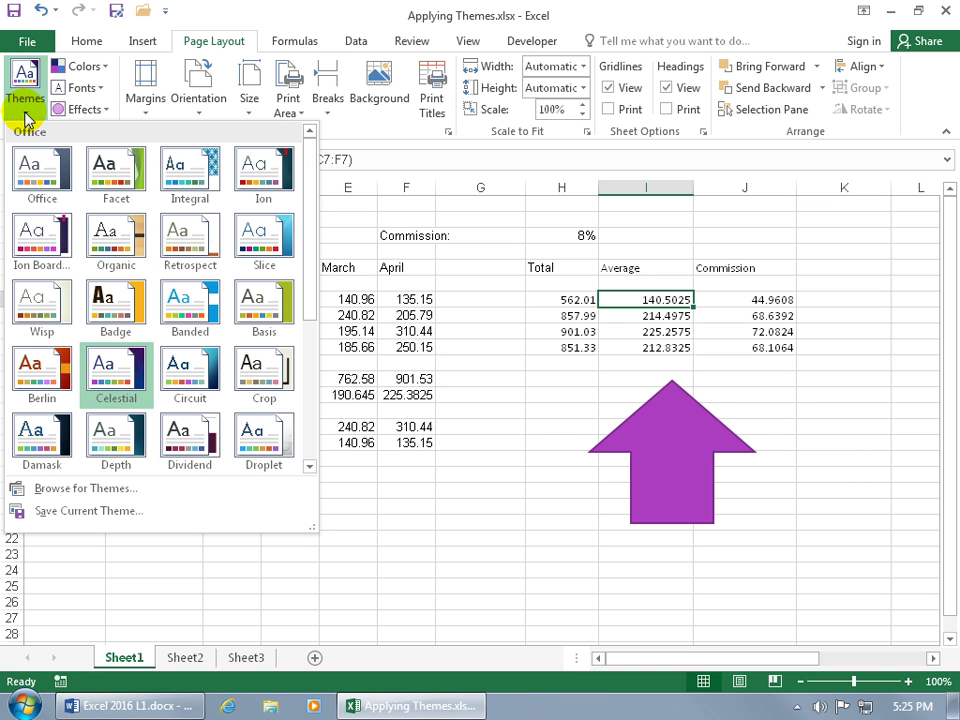
left_click(476, 246)
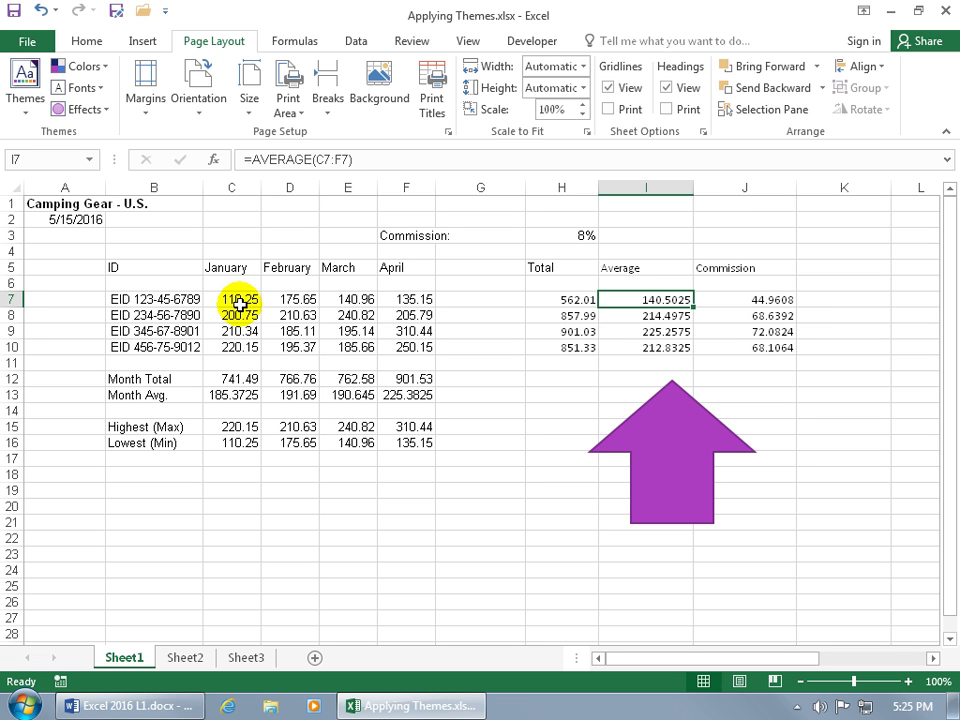
left_click(88, 42)
left_click(182, 73)
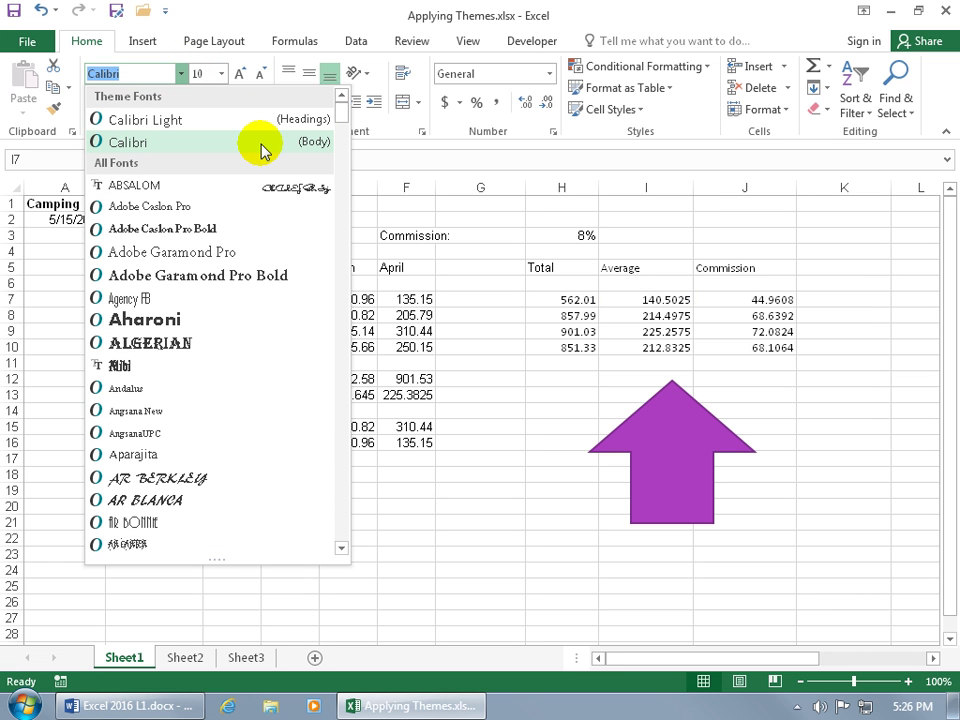
left_click(222, 41)
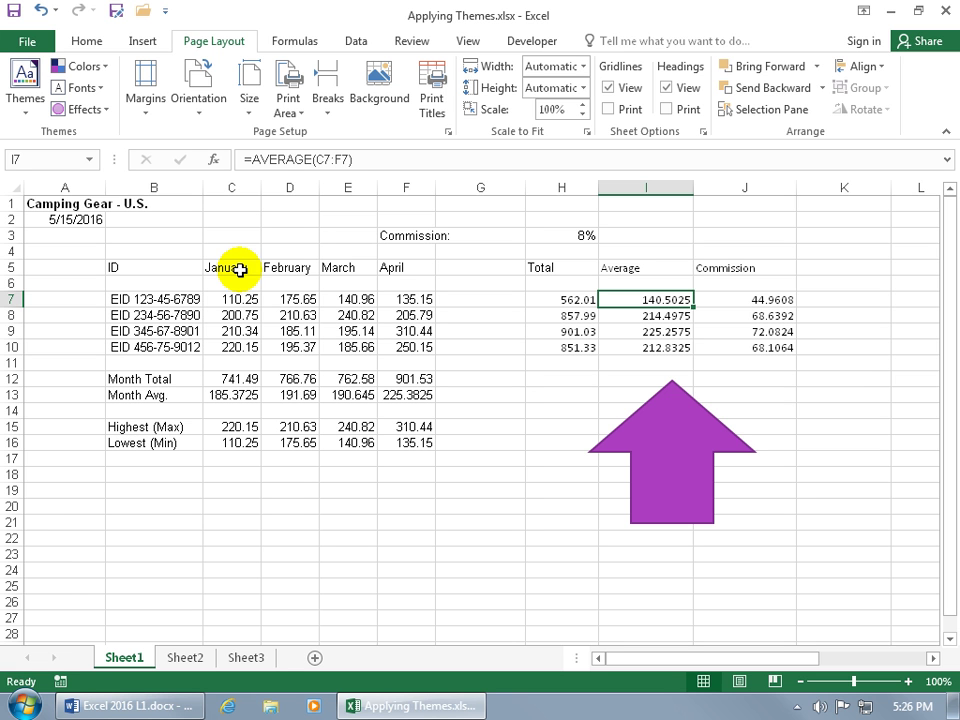
left_click(28, 42)
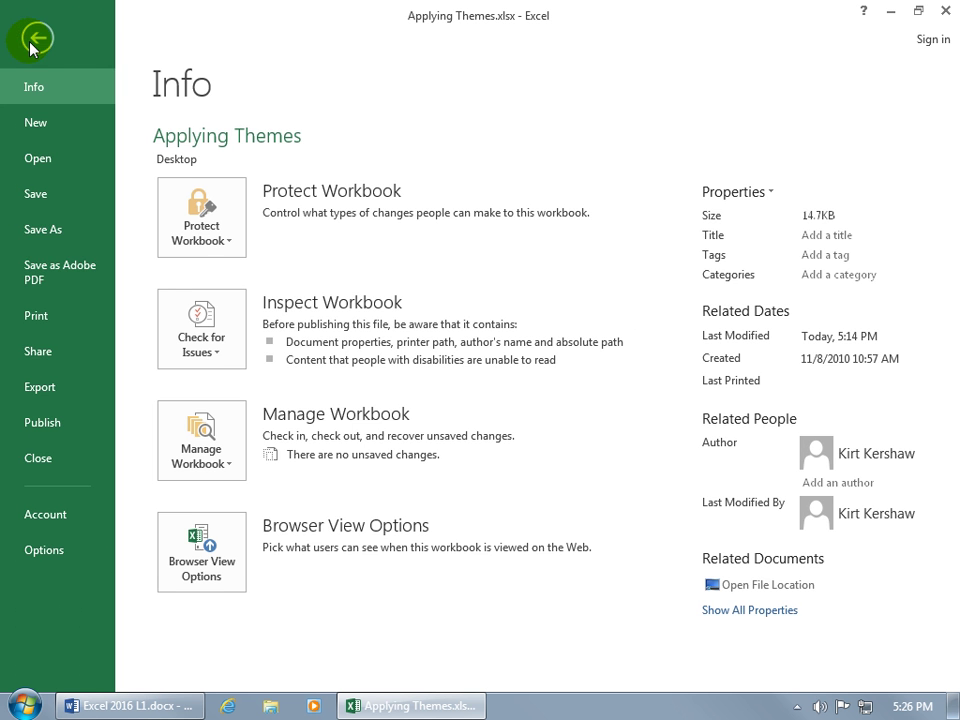
left_click(47, 550)
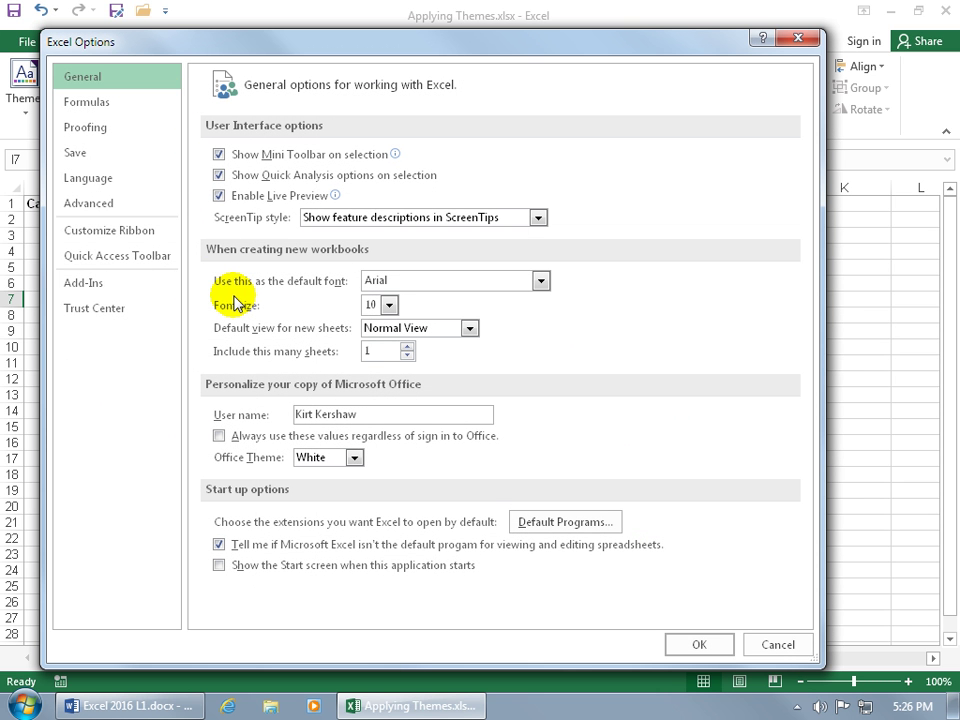
left_click(540, 281)
left_click_drag(544, 315, 549, 306)
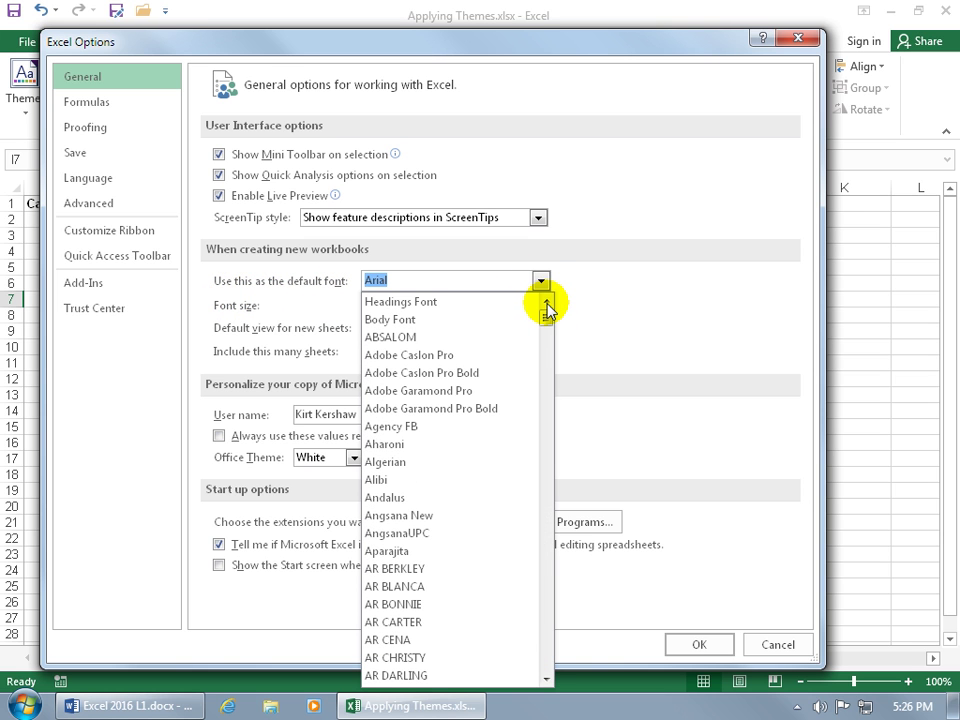
left_click(493, 320)
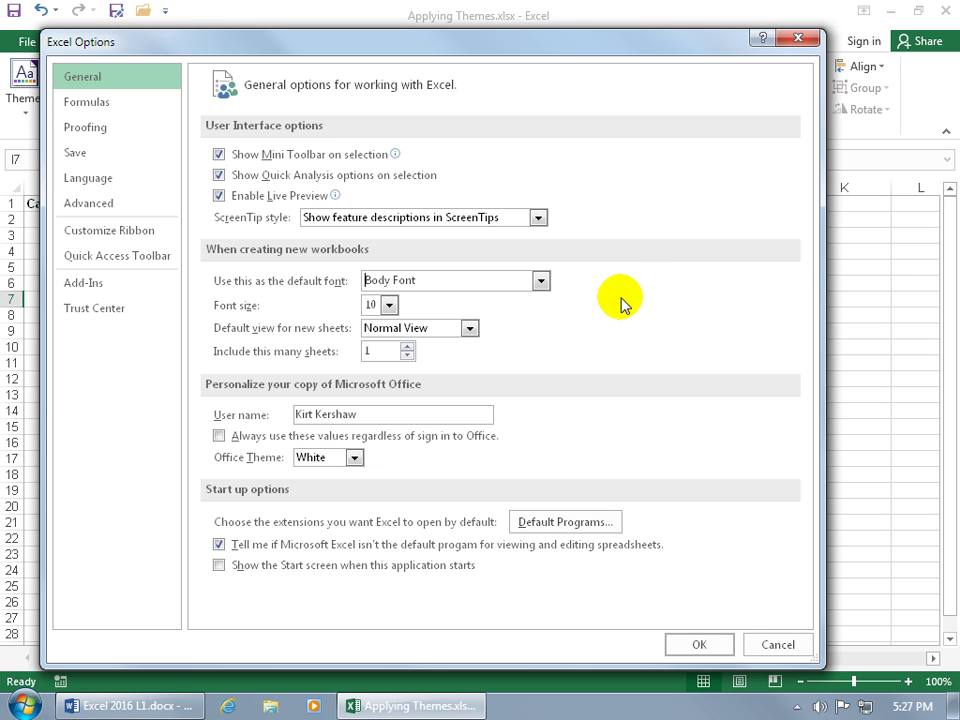
left_click(541, 281)
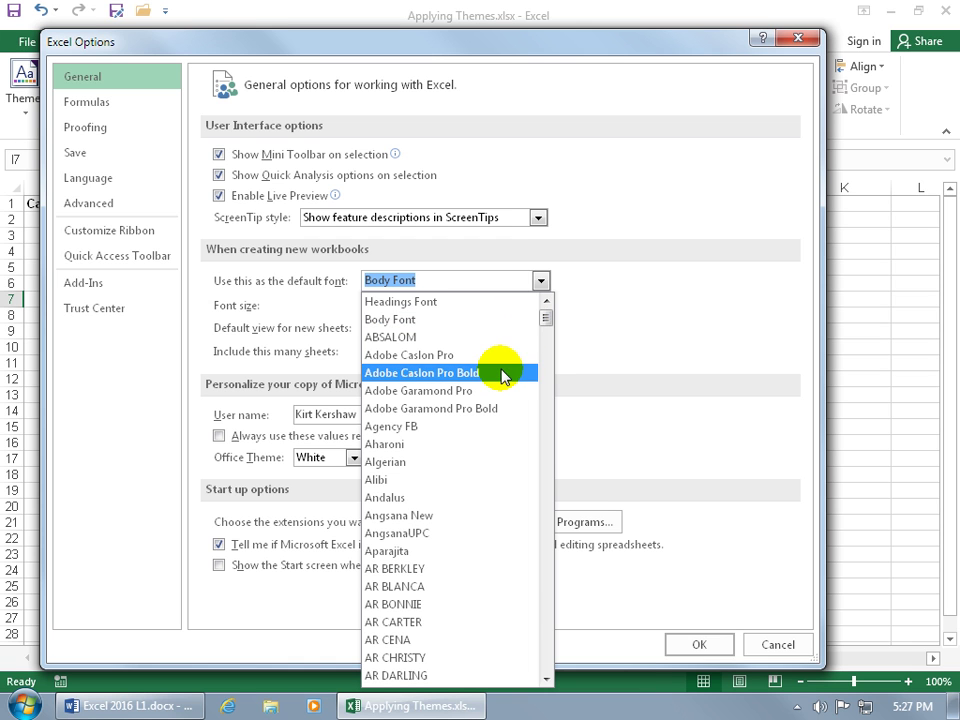
left_click(451, 281)
left_click_drag(451, 281, 318, 285)
type("Arial")
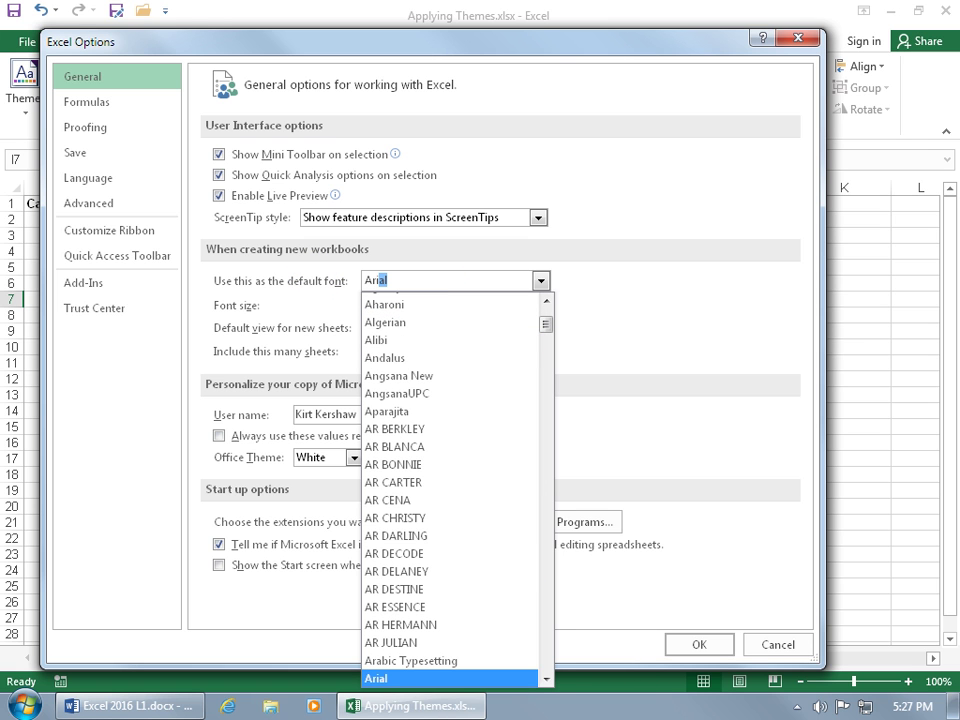
left_click(377, 678)
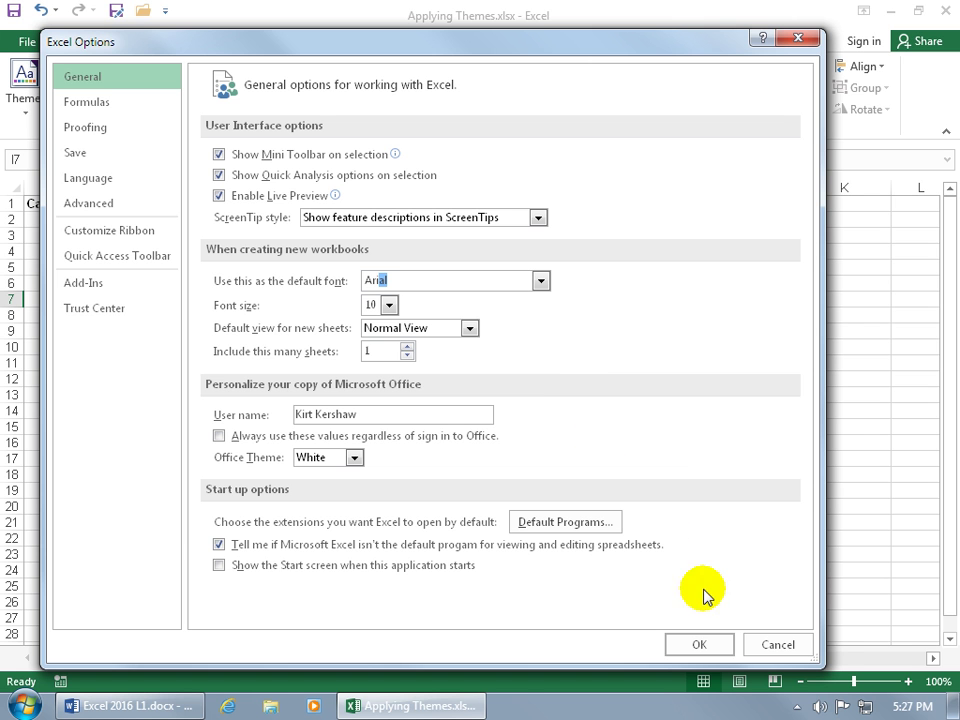
left_click(775, 644)
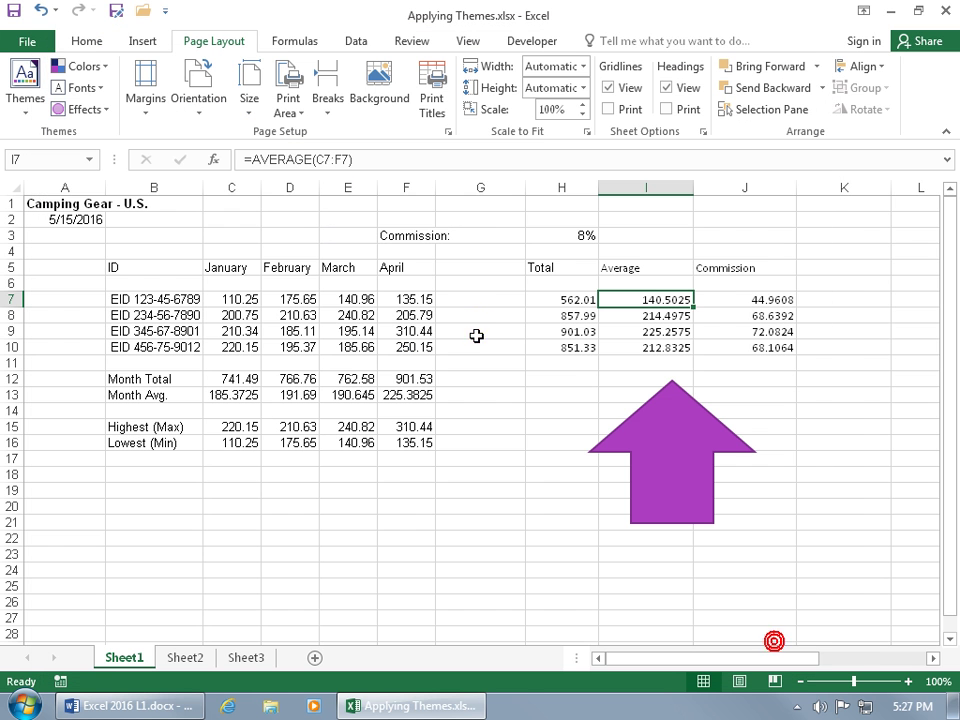
Step: Give the Total, Average and Commission figures H7:J10 the theme body font Calibri
left_click(77, 273)
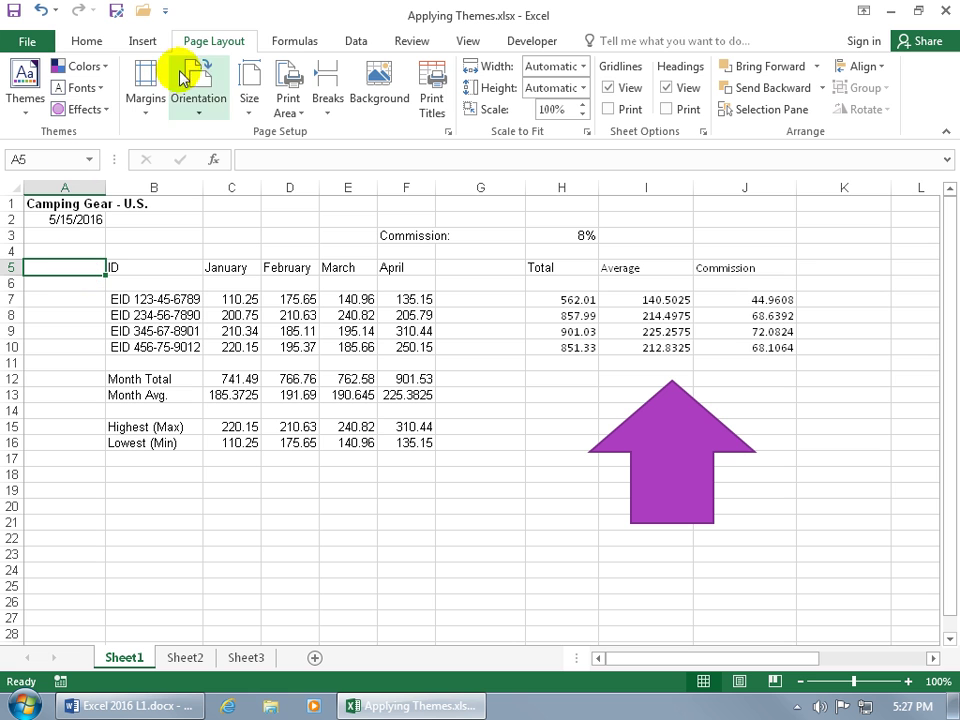
left_click(26, 90)
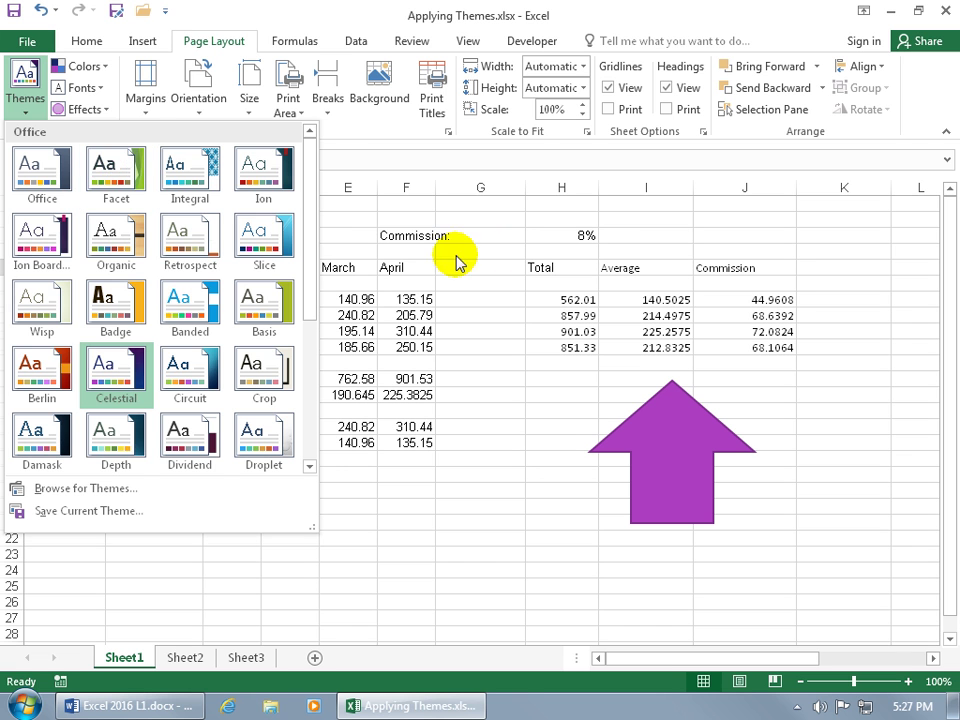
left_click(565, 280)
left_click_drag(569, 297, 767, 352)
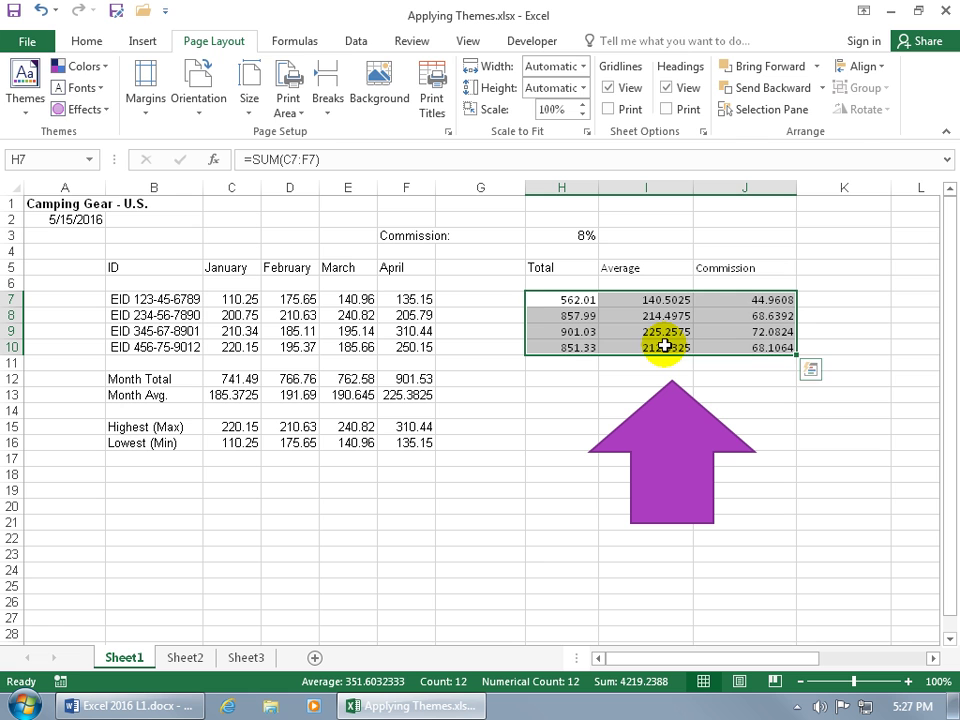
left_click(86, 41)
left_click(181, 73)
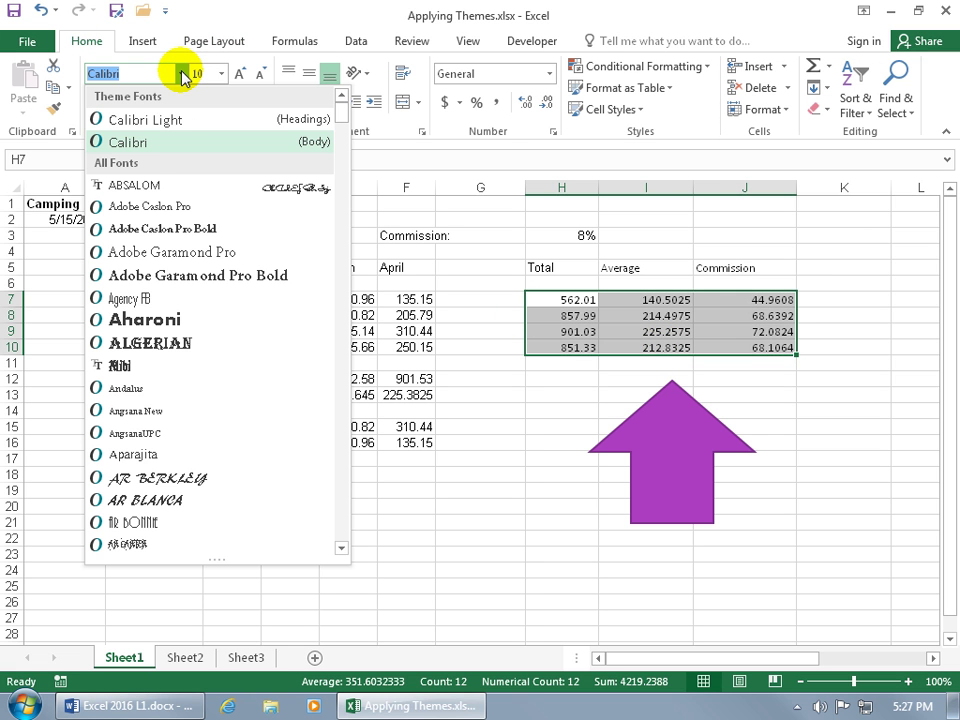
left_click(157, 145)
Step: Give the header cells H5:J5 the theme heading font Calibri Light
left_click_drag(557, 269, 739, 274)
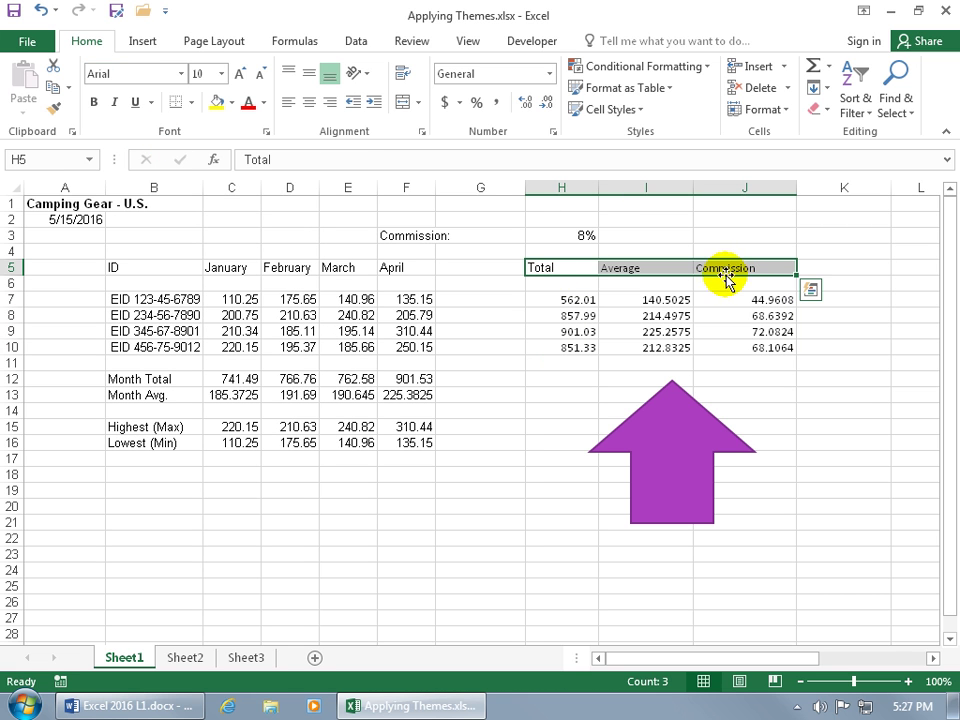
left_click(181, 73)
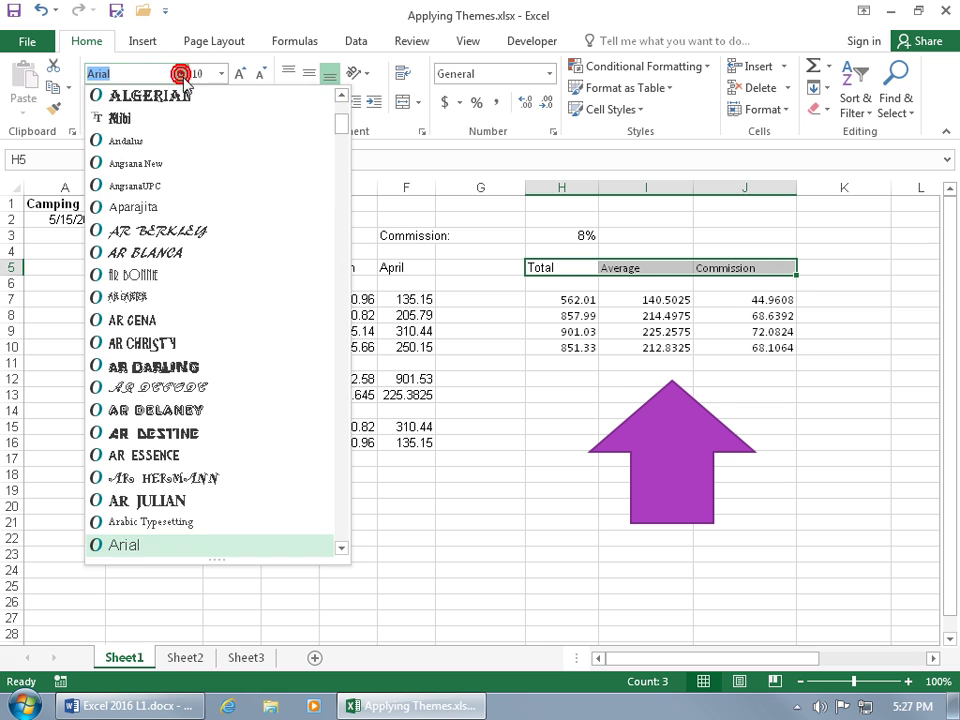
scroll(335, 125, "up", 3)
left_click(315, 122)
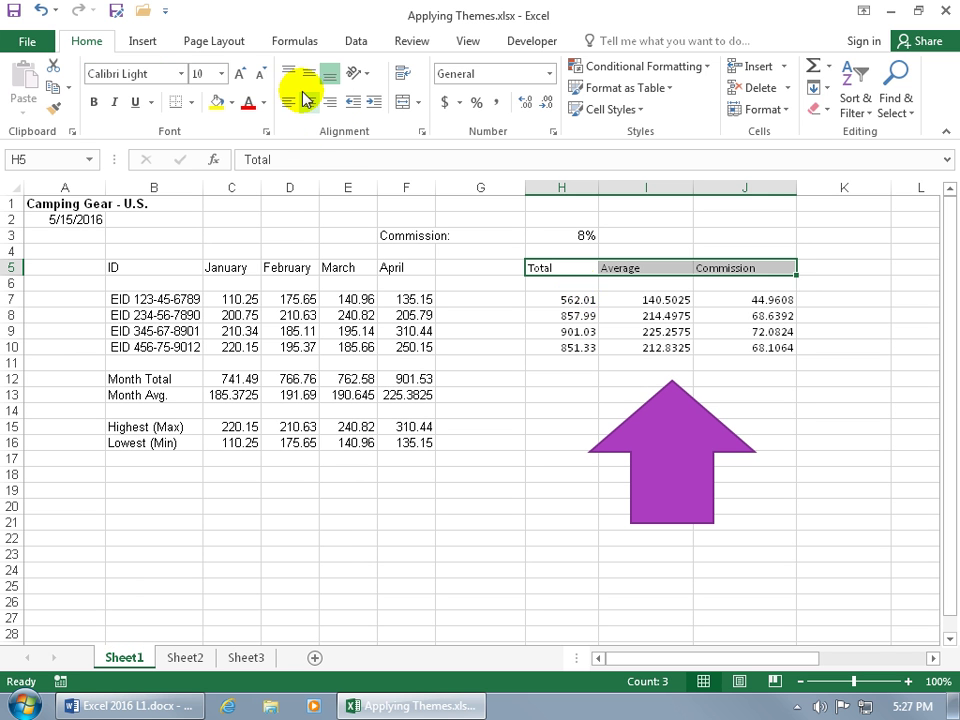
left_click(214, 41)
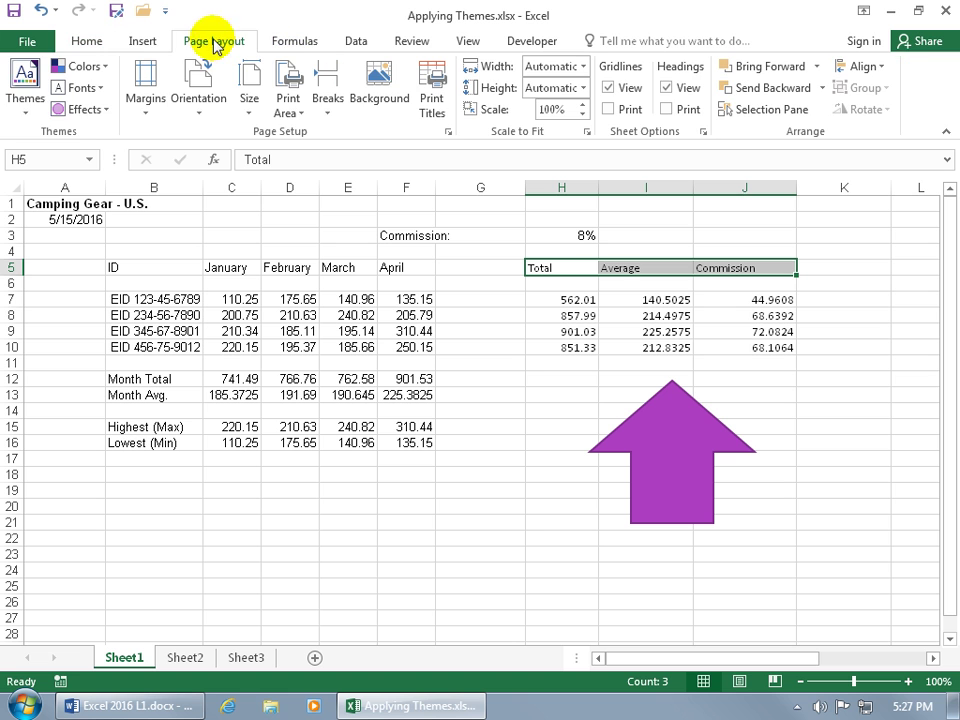
Step: Choose the Century Gothic-Palatino Linotype theme font set for the workbook
left_click(86, 90)
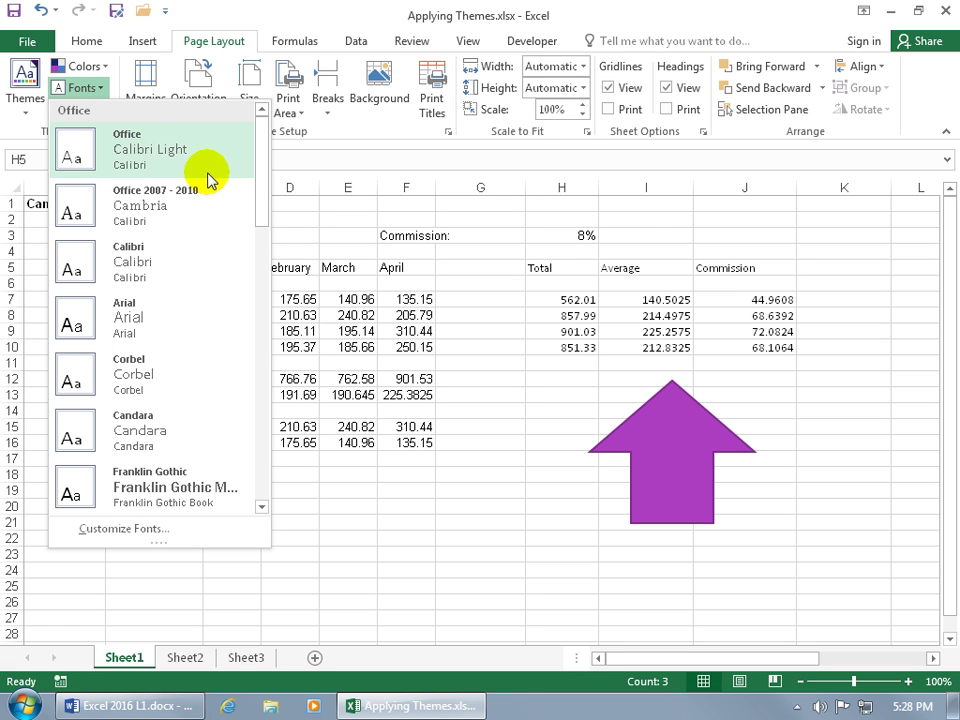
left_click_drag(257, 189, 261, 381)
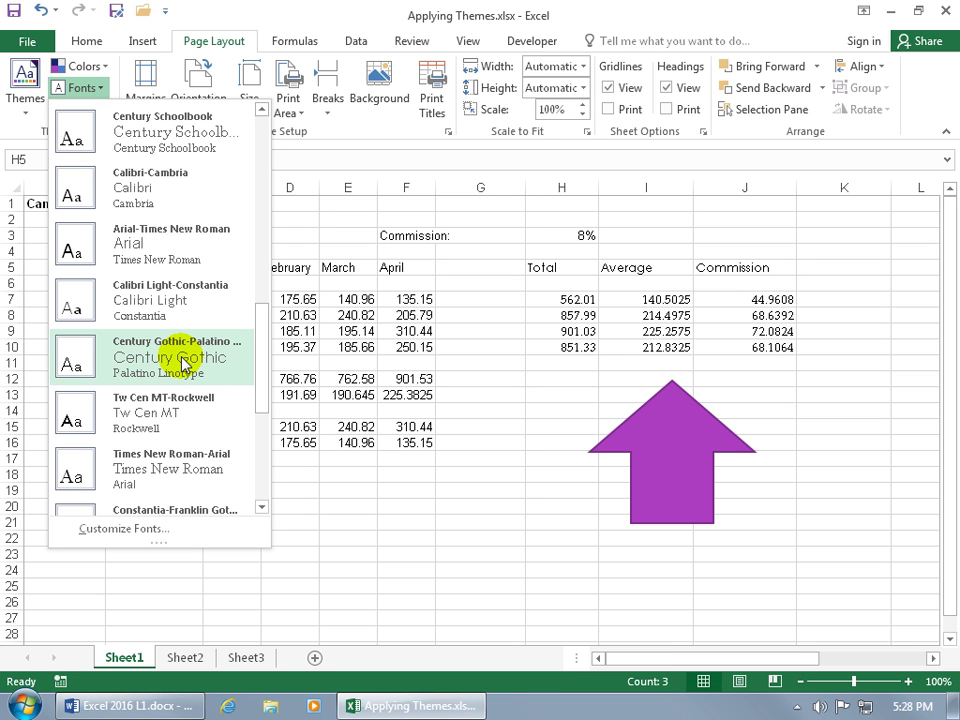
key("Escape")
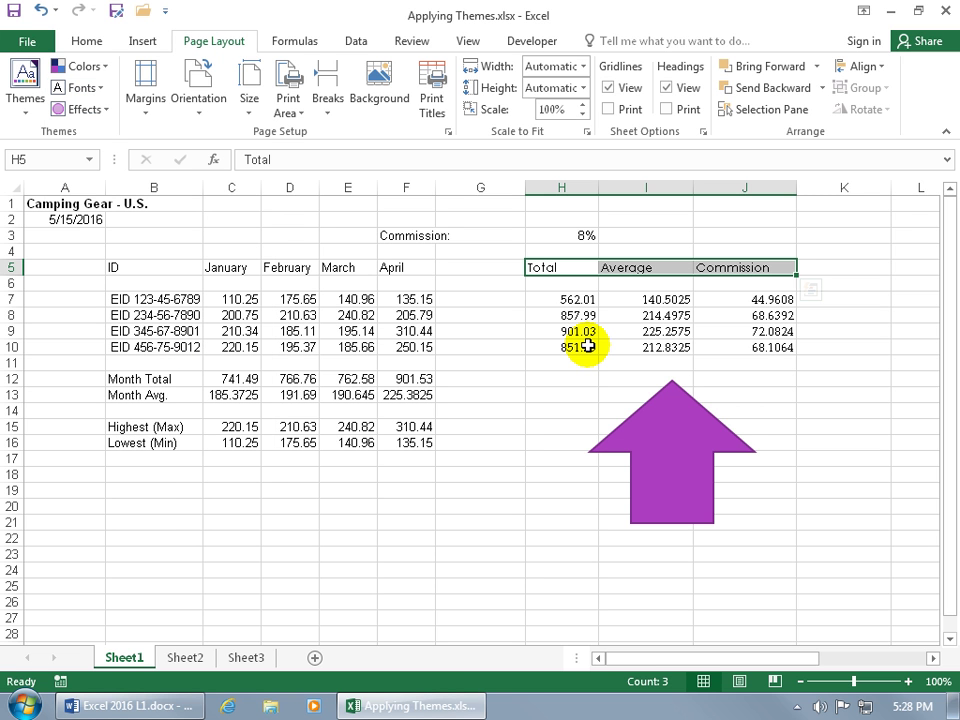